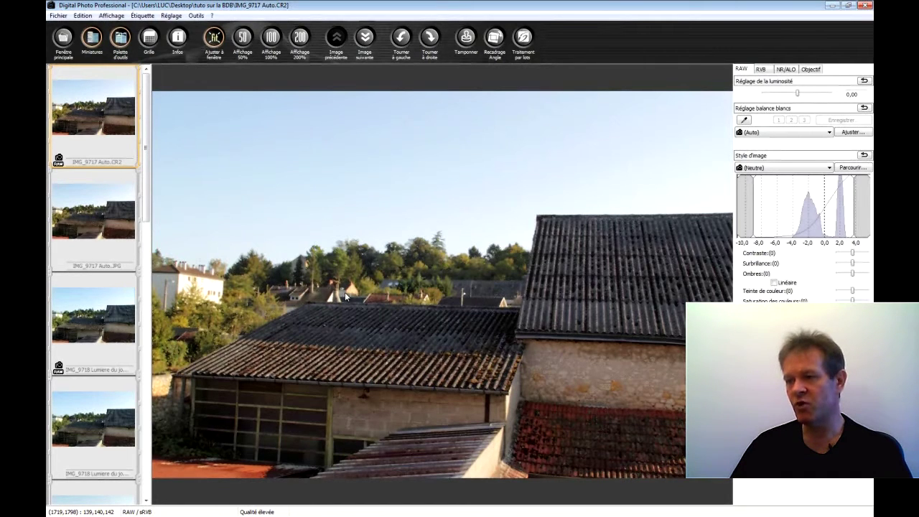
Correct the white balance of IMG_9717 Auto.CR2 and IMG_9717 Auto.JPG by sampling a neutral grey spot on the distant houses with the eyedropper.
click(72, 180)
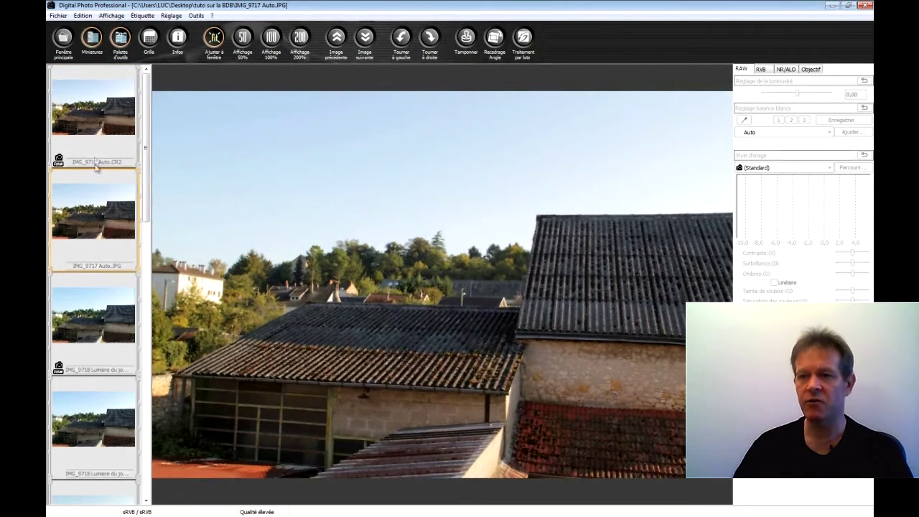
click(97, 79)
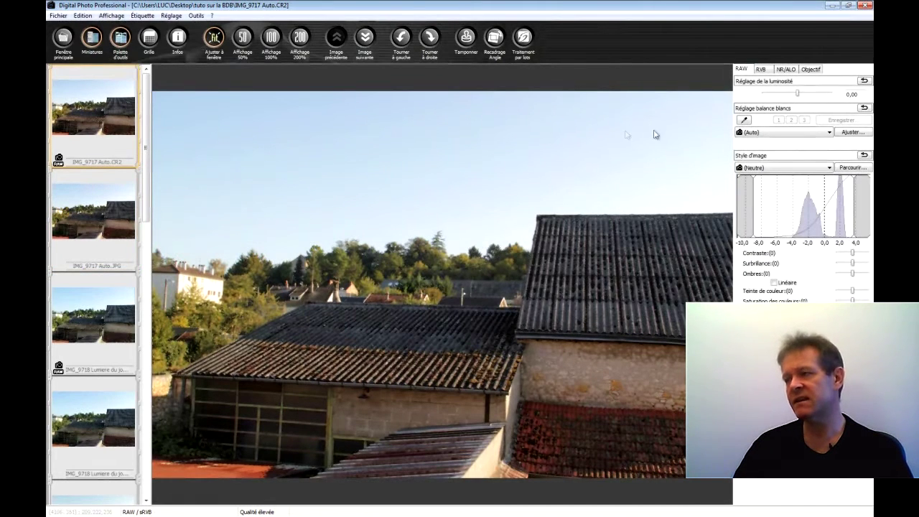
click(745, 120)
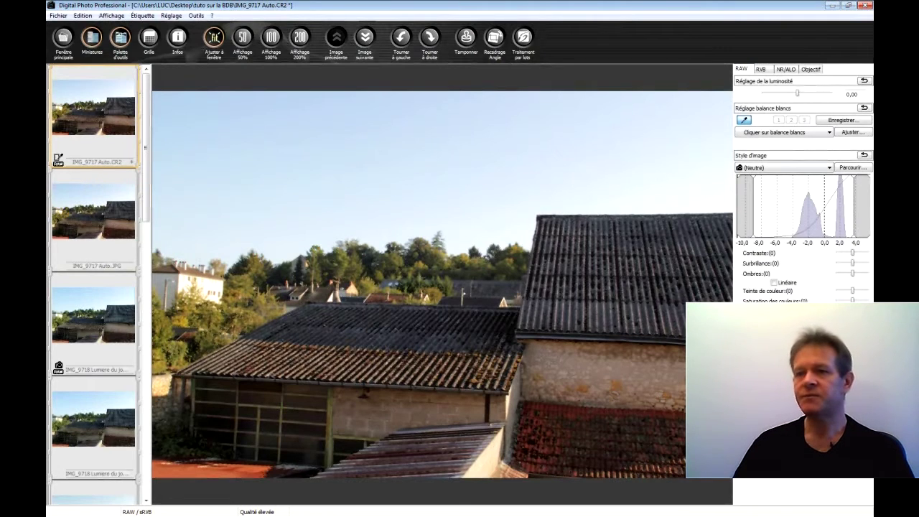
click(768, 70)
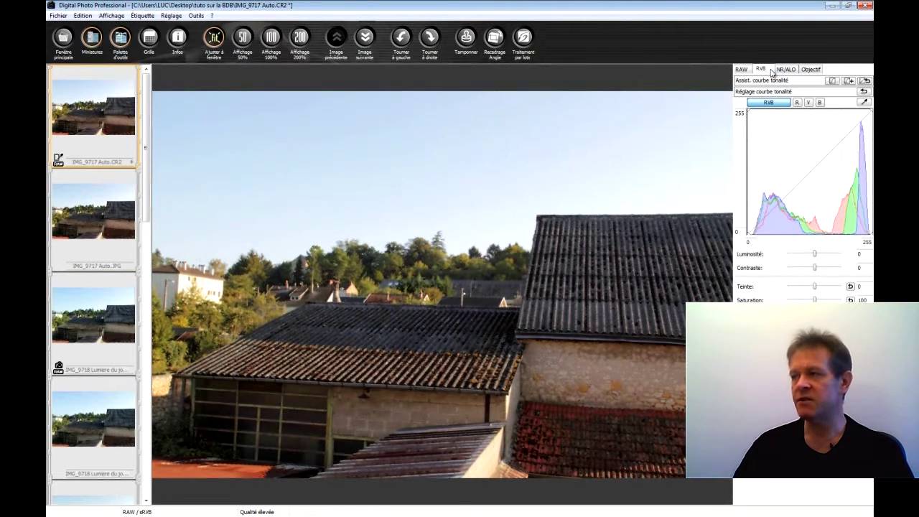
click(105, 179)
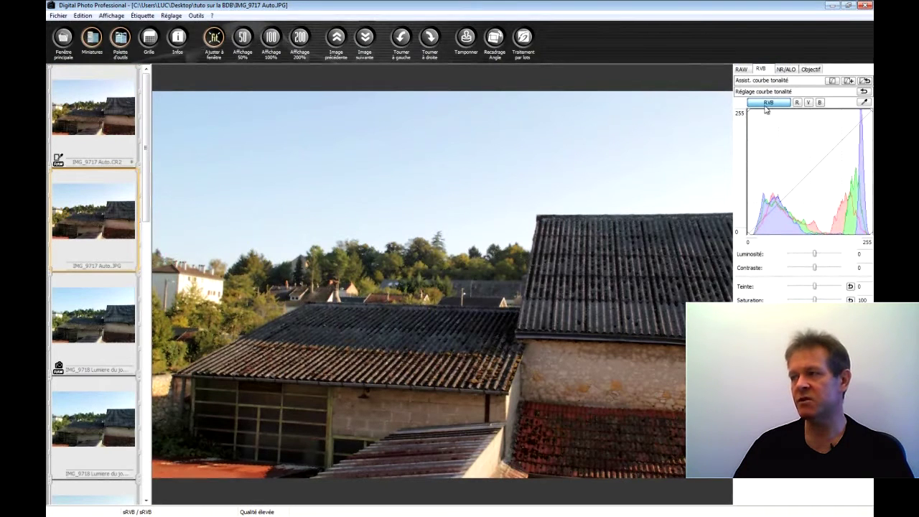
click(743, 73)
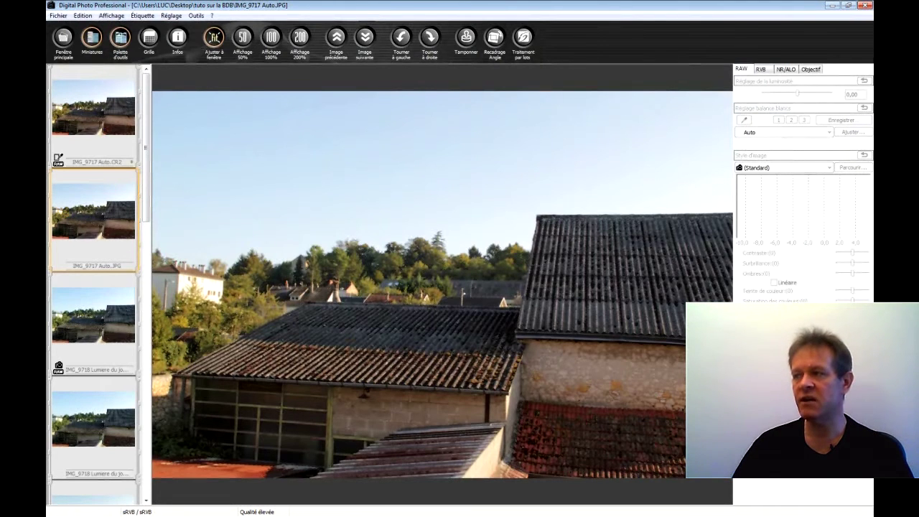
click(767, 72)
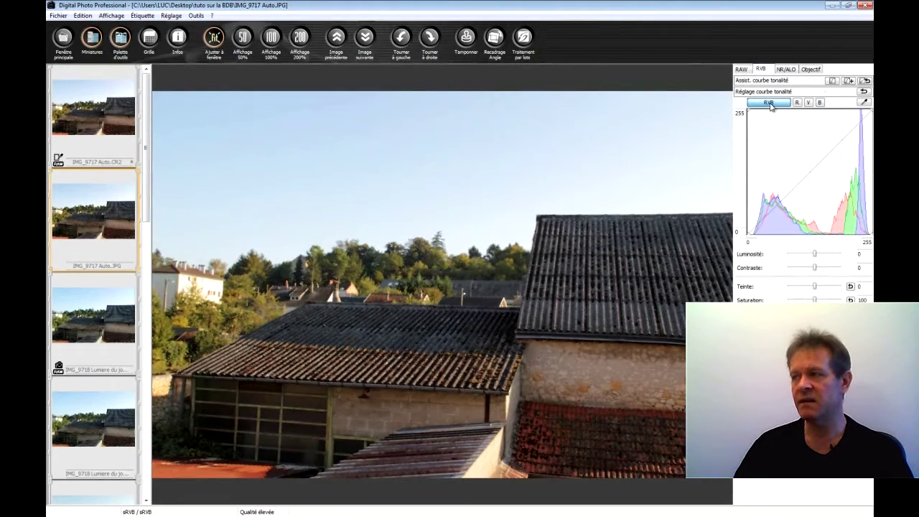
click(863, 102)
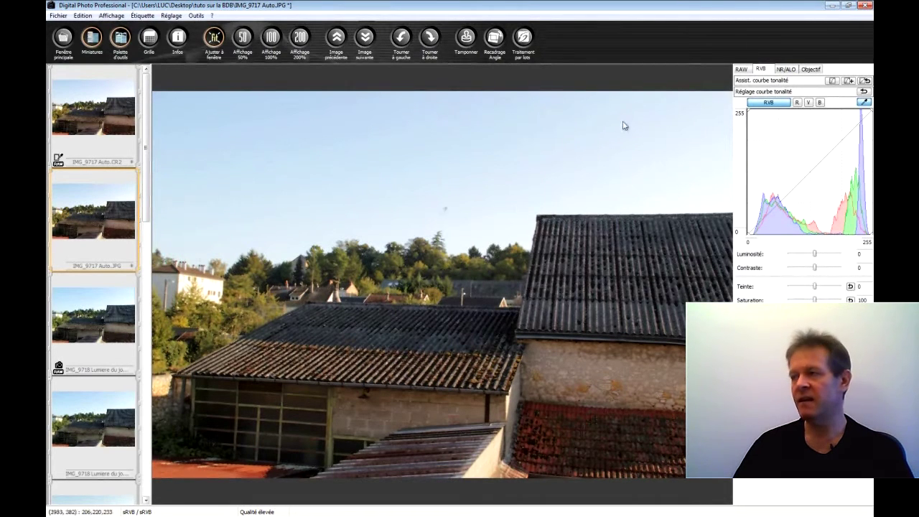
Correct the white balance of the IMG_9718 daylight (Lumière du jour) CR2 and JPG by sampling the same grey spot on the distant houses.
click(741, 69)
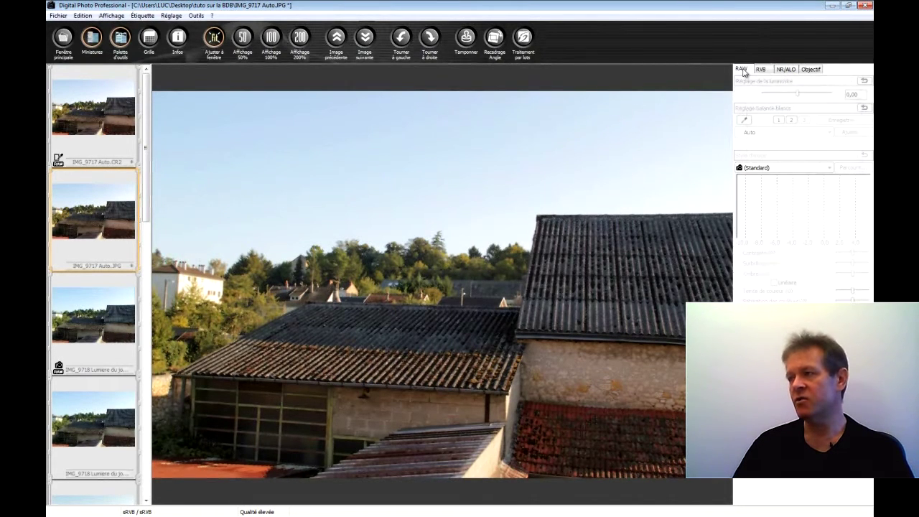
click(94, 285)
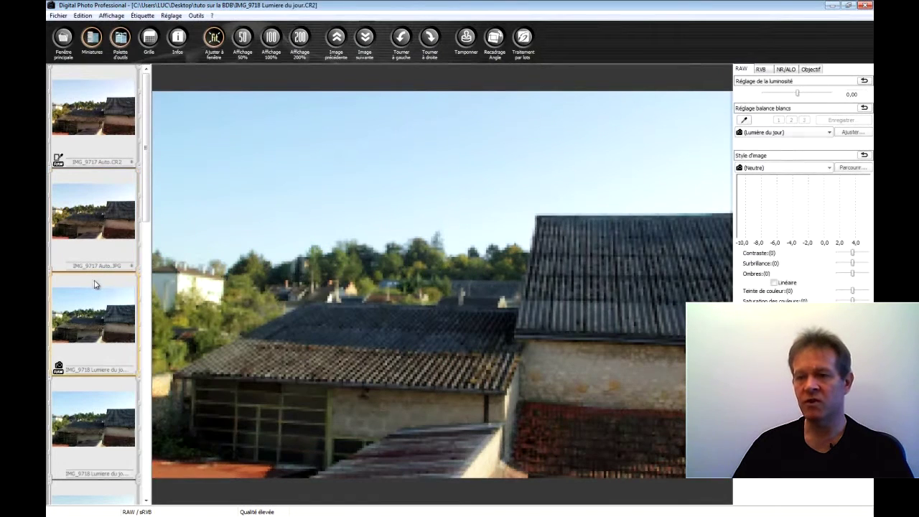
click(744, 122)
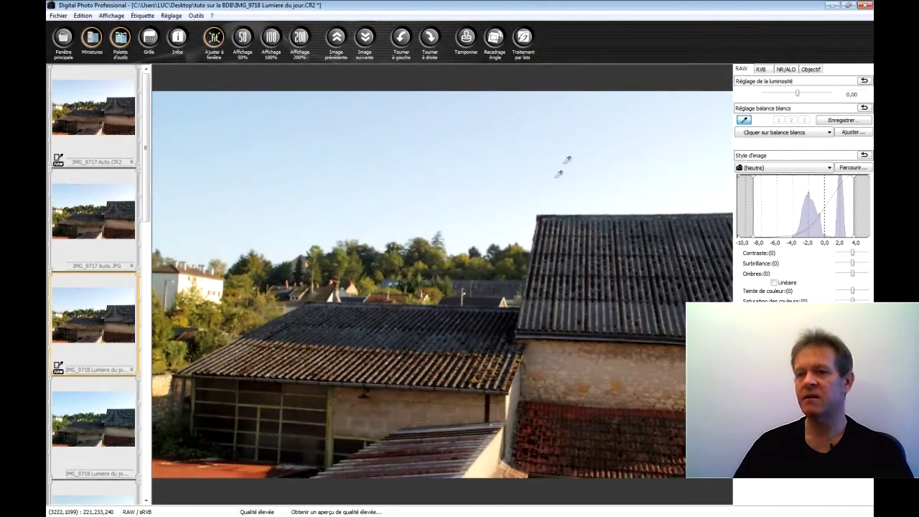
click(768, 71)
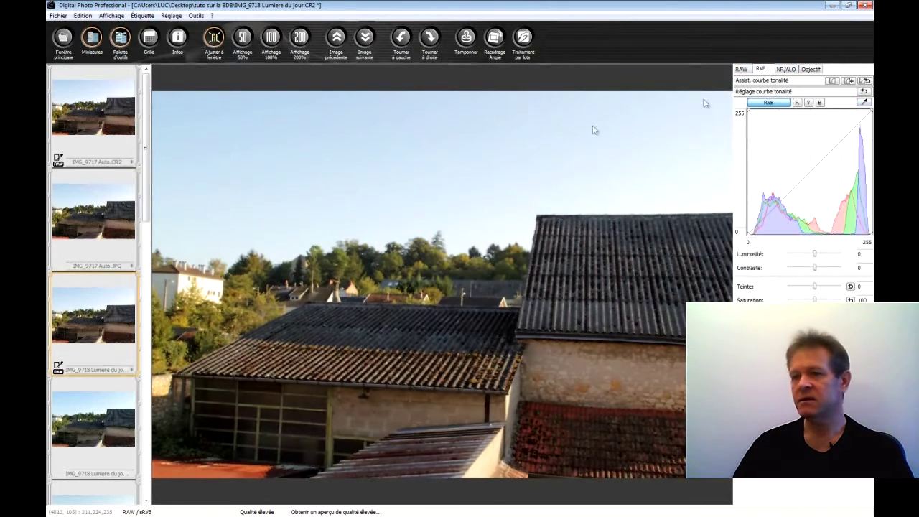
click(74, 387)
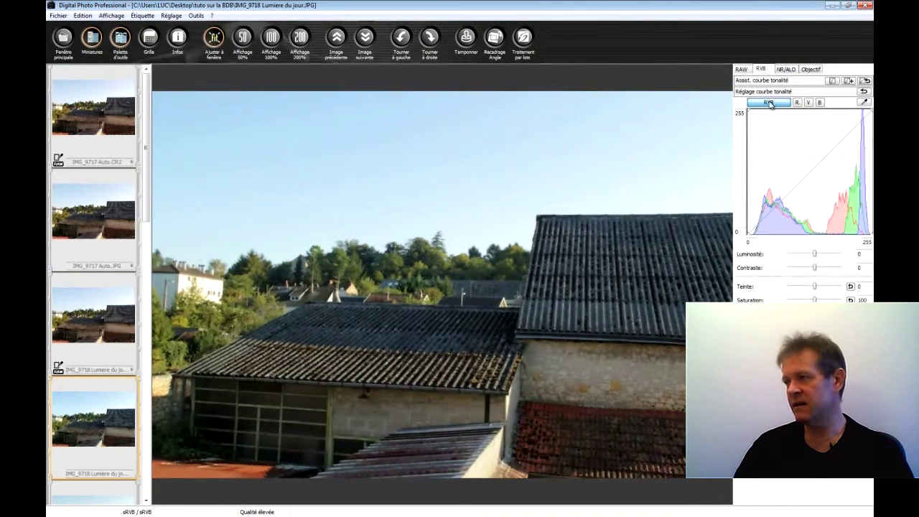
click(863, 102)
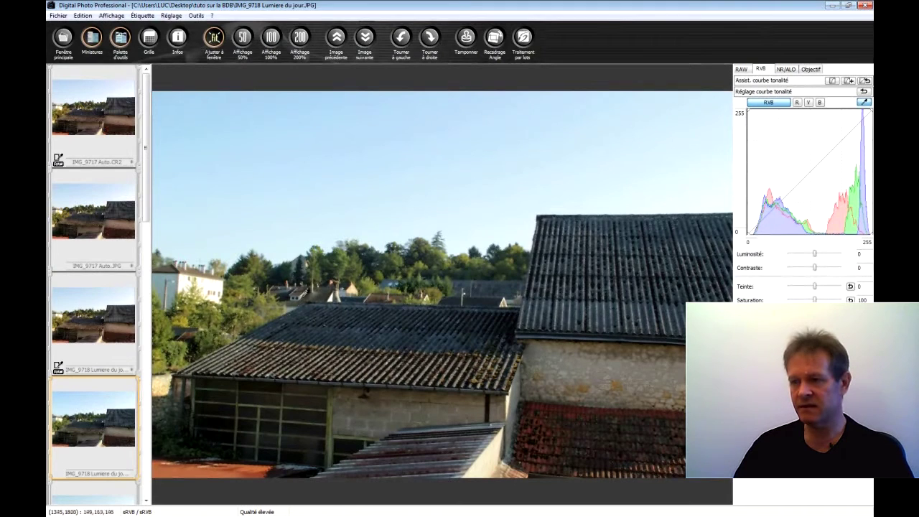
click(348, 288)
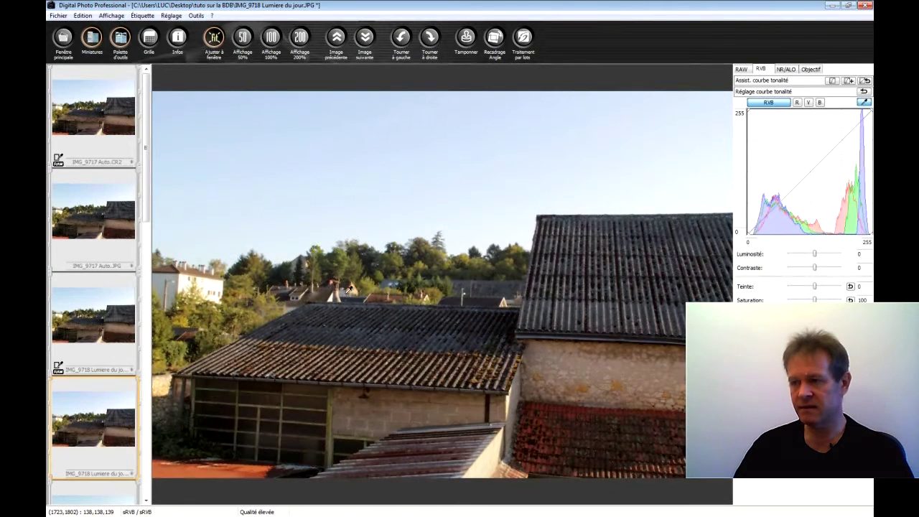
Correct the white balance of IMG_9719 Ombre.CR2 and IMG_9719 Ombre.JPG by sampling the same grey spot on the distant houses.
scroll(146, 208, down, 5)
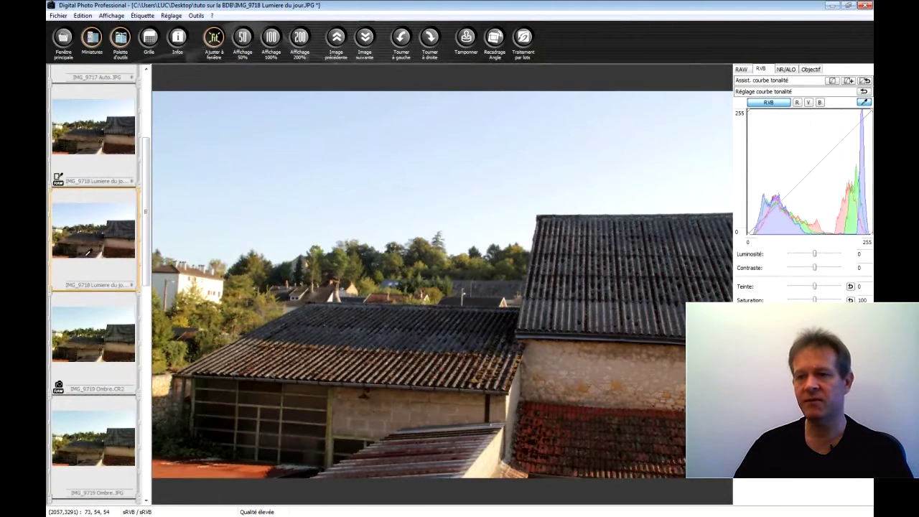
key(space)
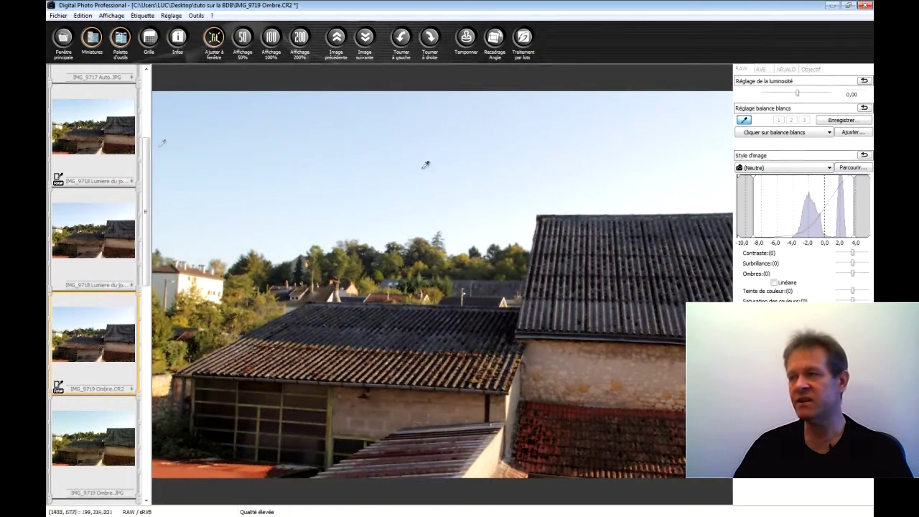
click(759, 70)
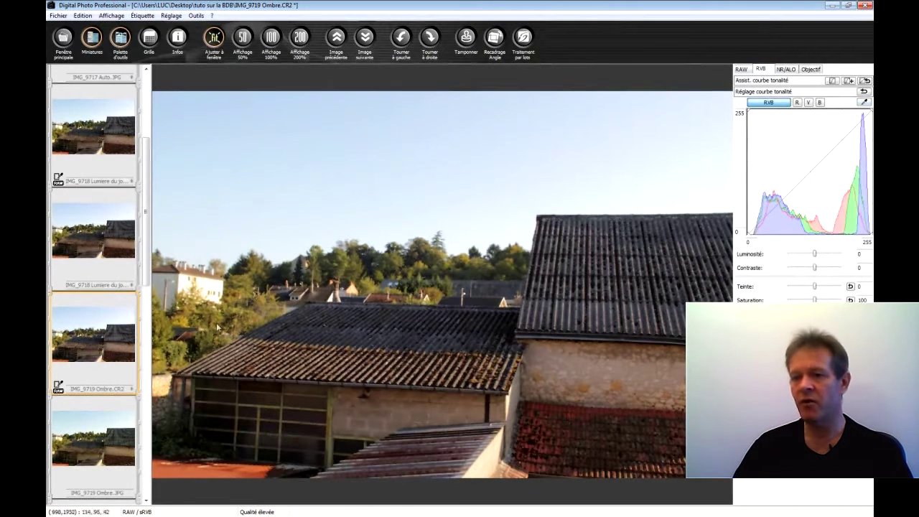
click(129, 402)
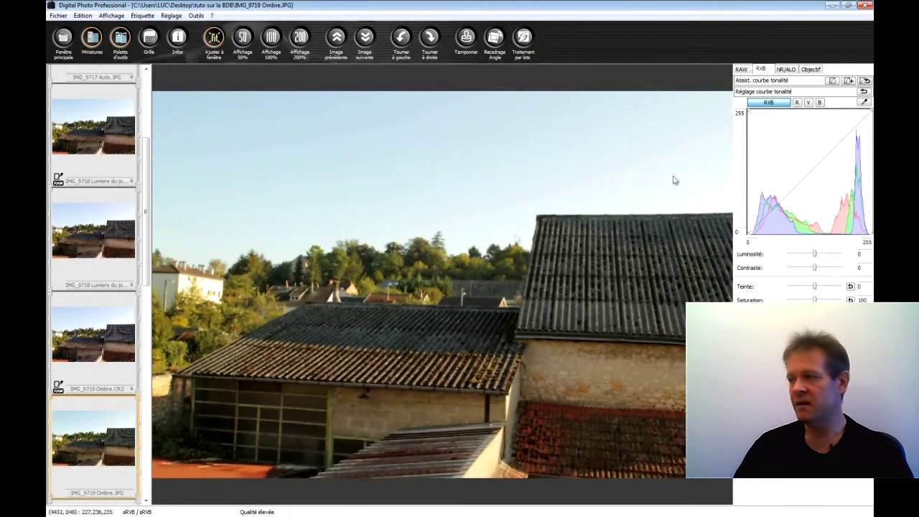
click(863, 103)
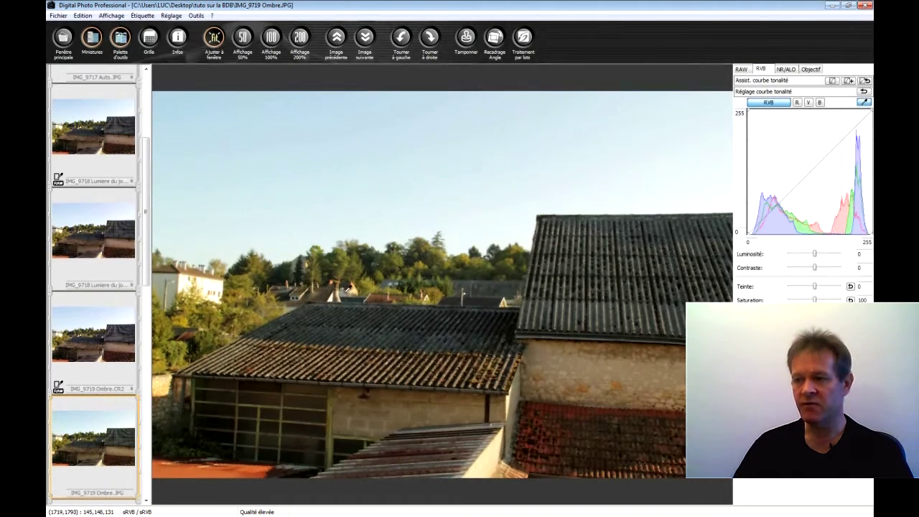
click(348, 288)
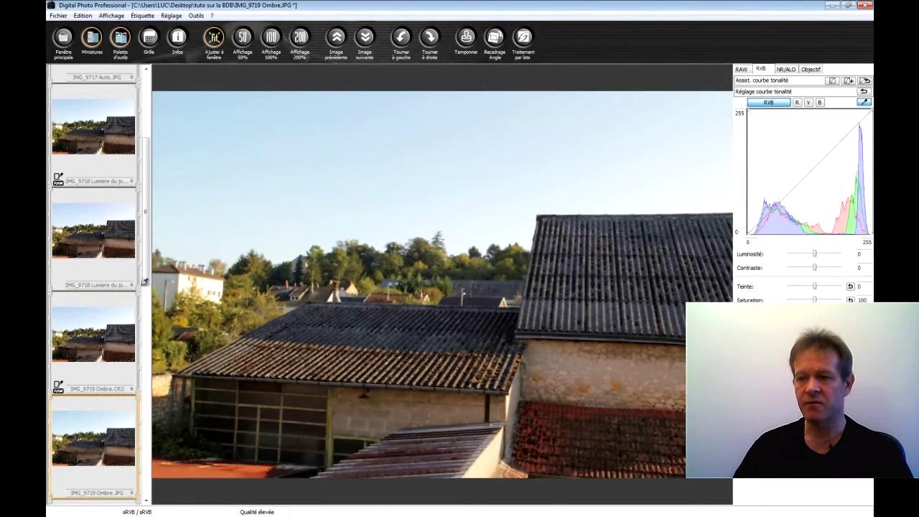
Correct the white balance of IMG_9720 Nuageux.CR2 and IMG_9720 Nuageux.JPG by sampling the same grey spot on the distant houses.
drag(147, 271, 149, 369)
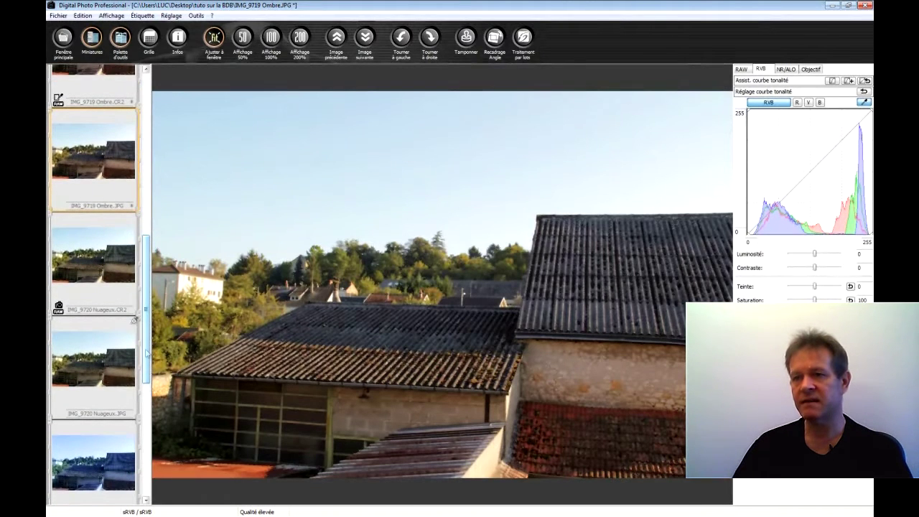
click(741, 70)
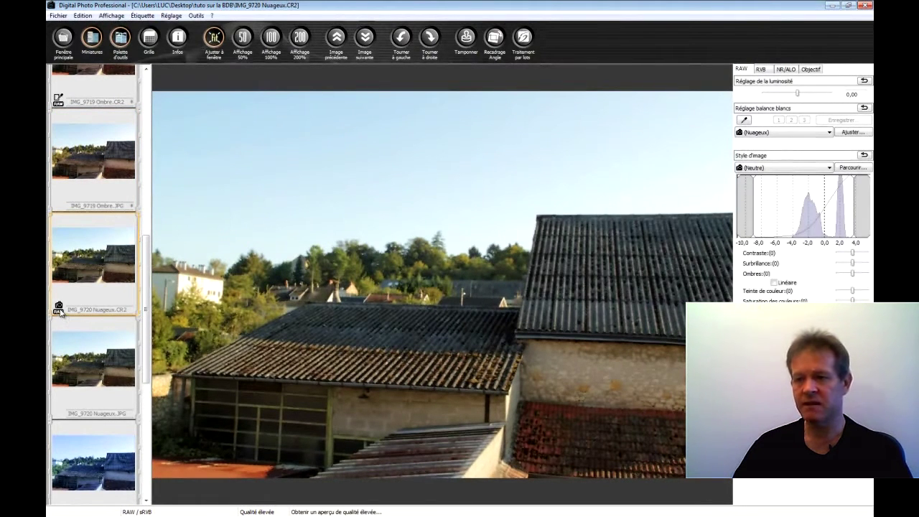
click(744, 120)
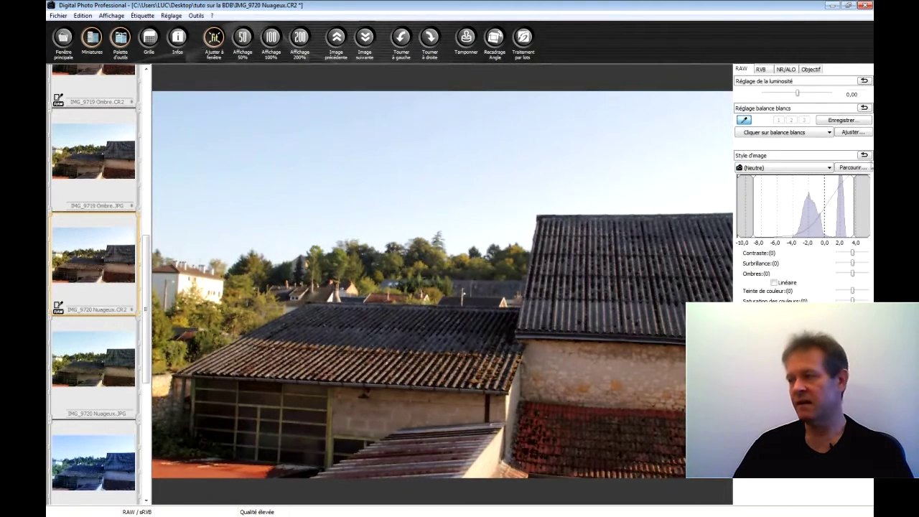
click(760, 70)
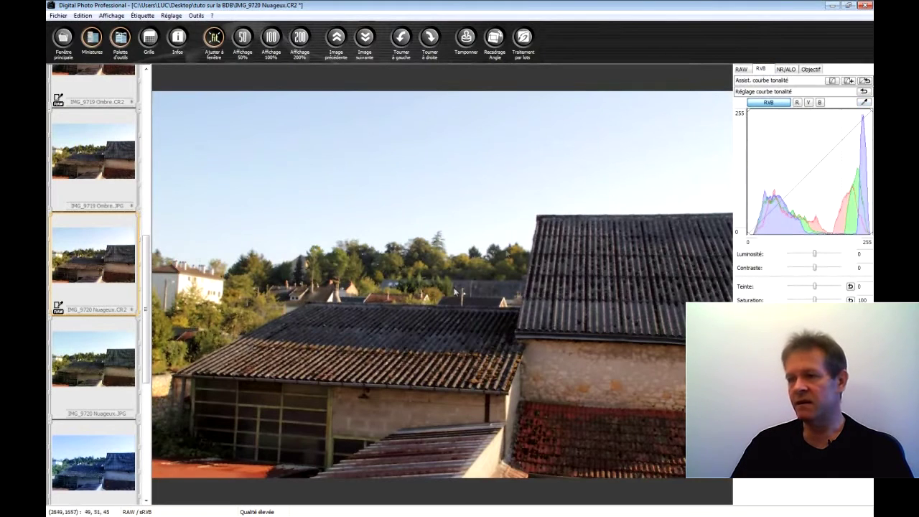
click(79, 327)
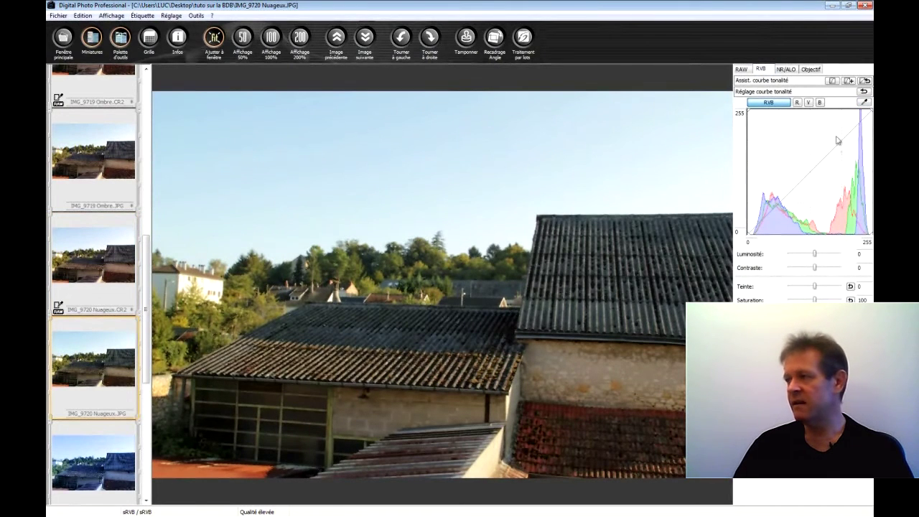
click(865, 103)
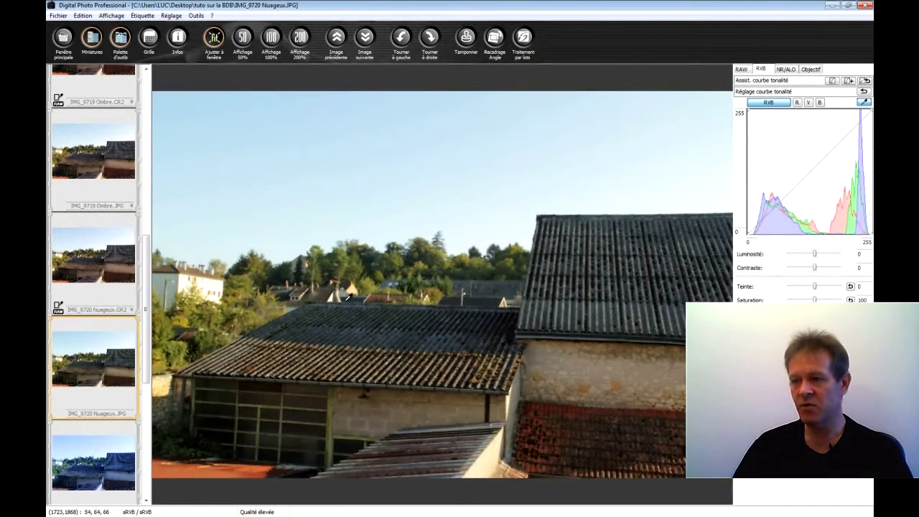
click(347, 288)
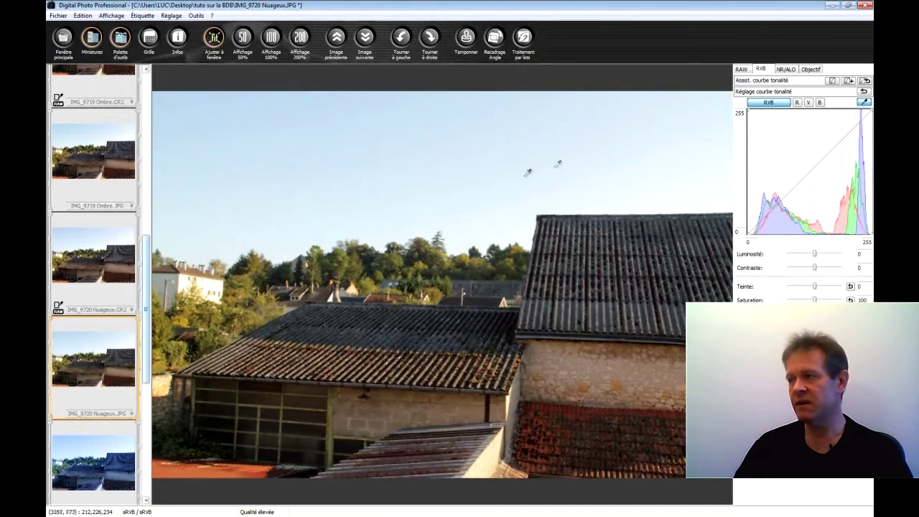
Correct the white balance of IMG_9721 Tungstene.CR2 and IMG_9721 Tungstene.JPG by sampling the same grey spot on the distant houses.
click(742, 70)
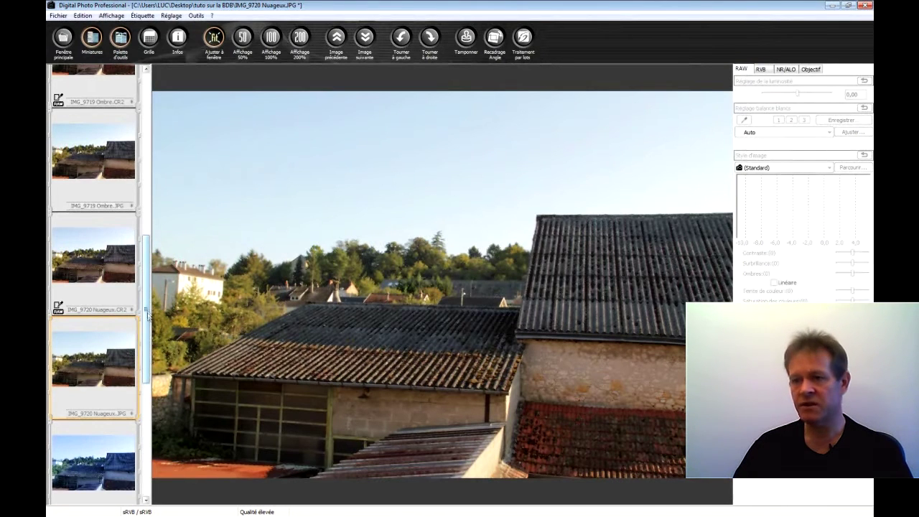
scroll(109, 286, down, 2)
scroll(100, 265, down, 2)
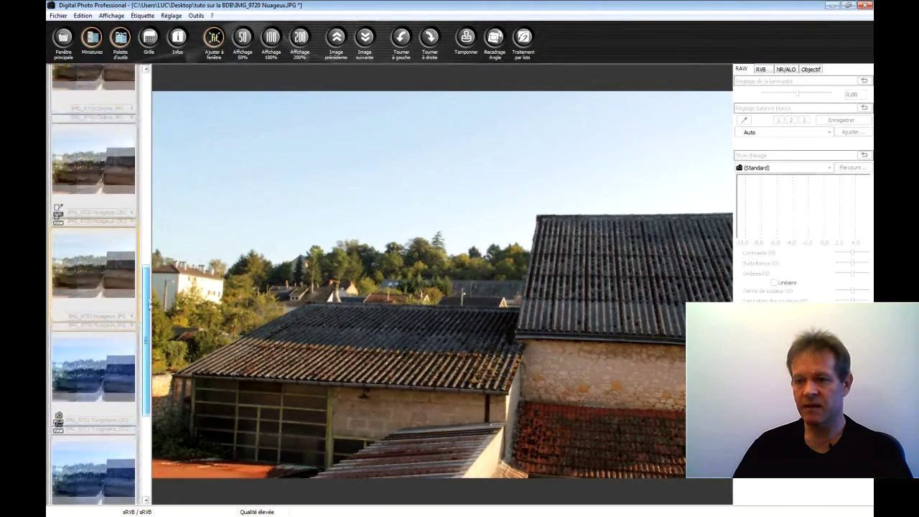
click(97, 208)
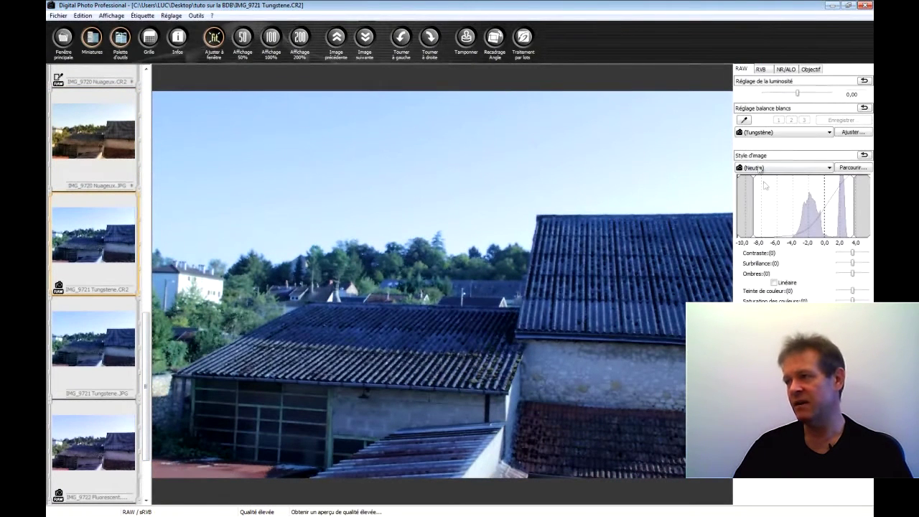
click(744, 120)
click(350, 289)
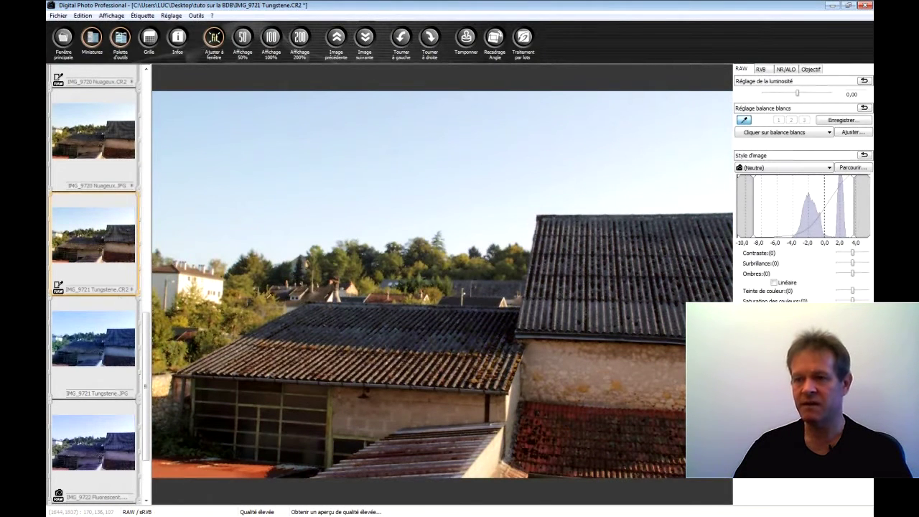
click(761, 69)
click(87, 310)
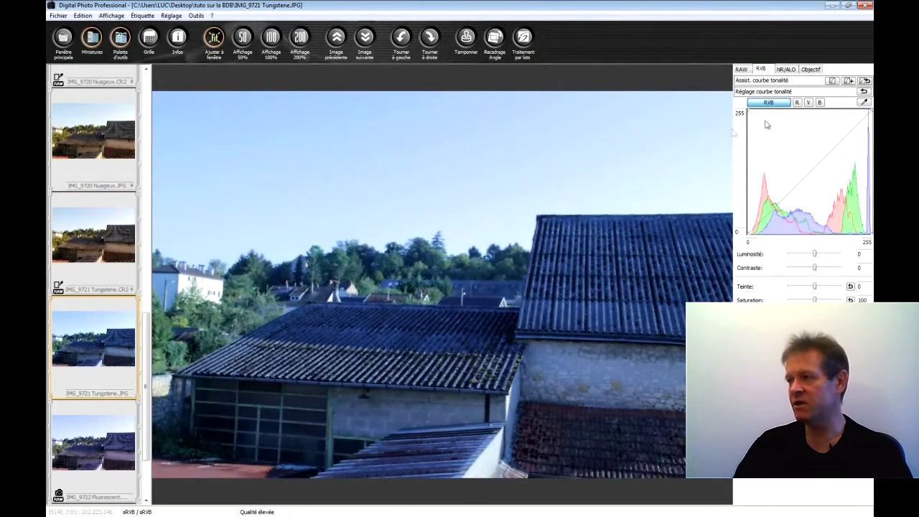
click(864, 102)
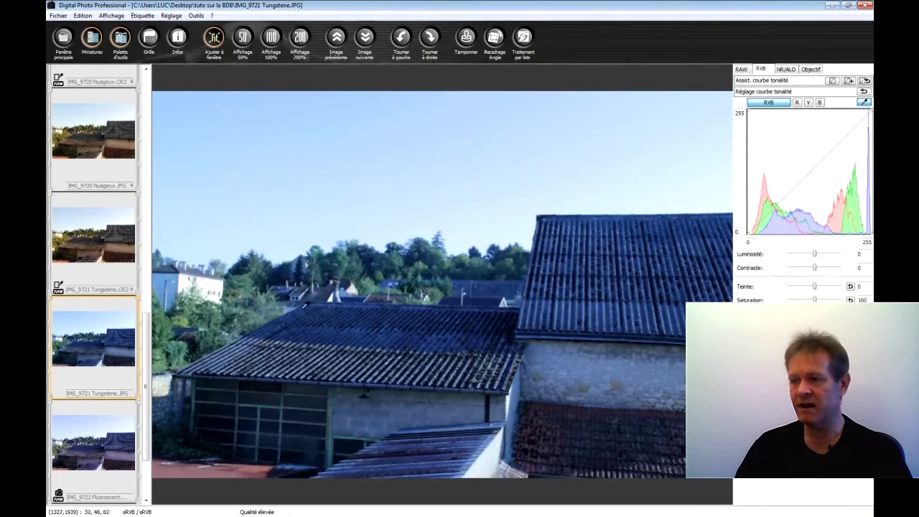
click(349, 288)
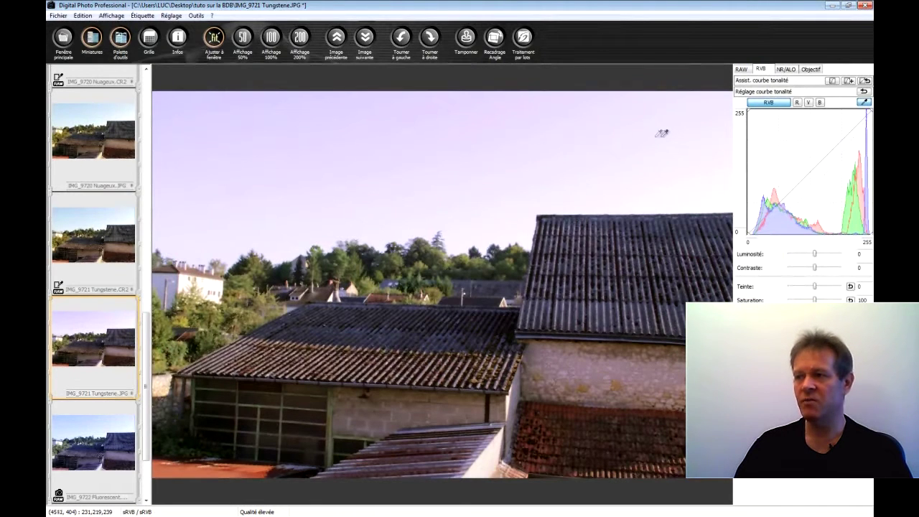
Correct the white balance of IMG_9722 Fluorescent.CR2 and IMG_9722 Fluorescent.JPG by sampling the same grey spot on the distant houses.
click(741, 70)
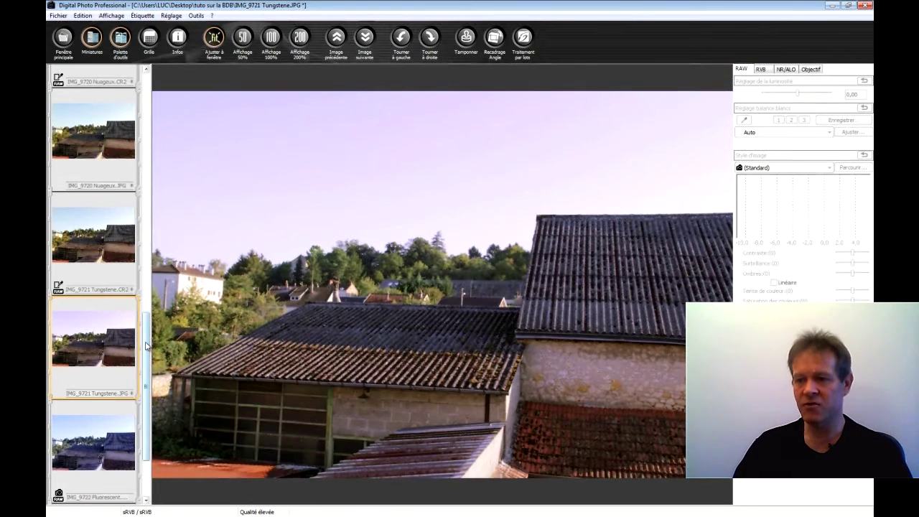
scroll(145, 346, down, 2)
click(109, 314)
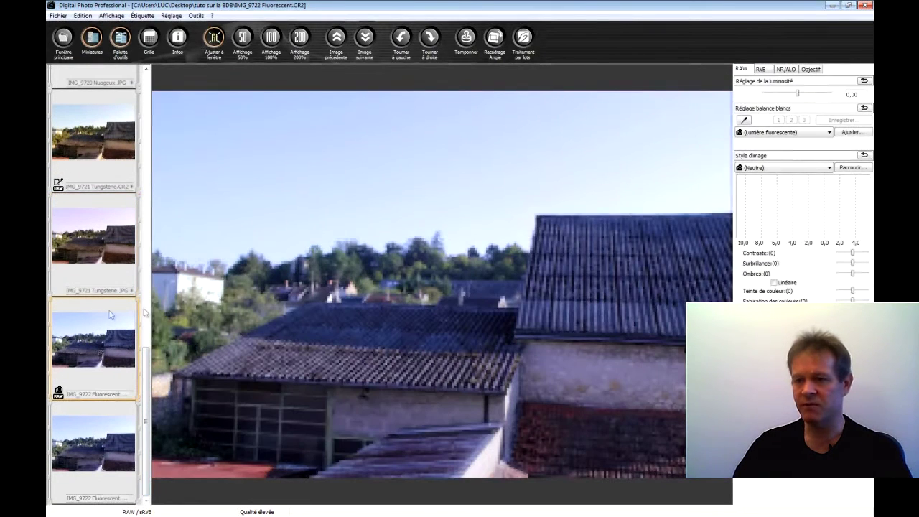
click(743, 121)
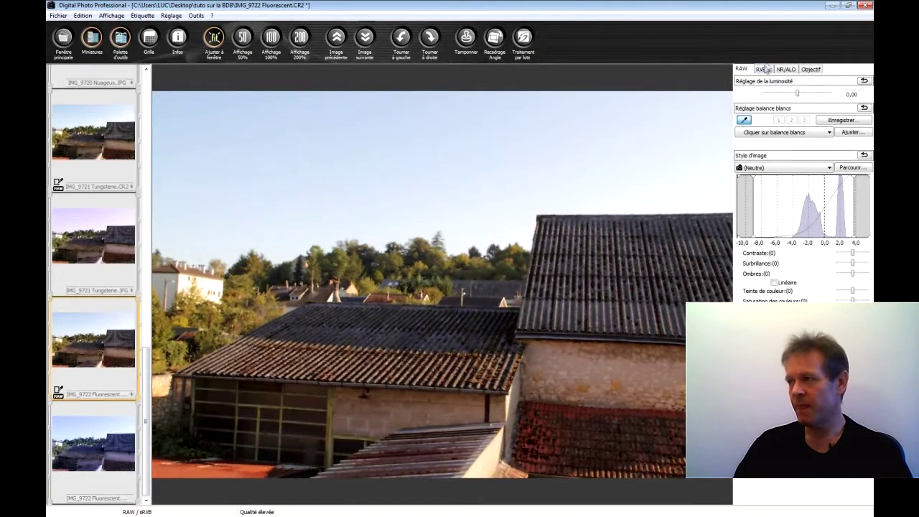
click(763, 69)
click(121, 416)
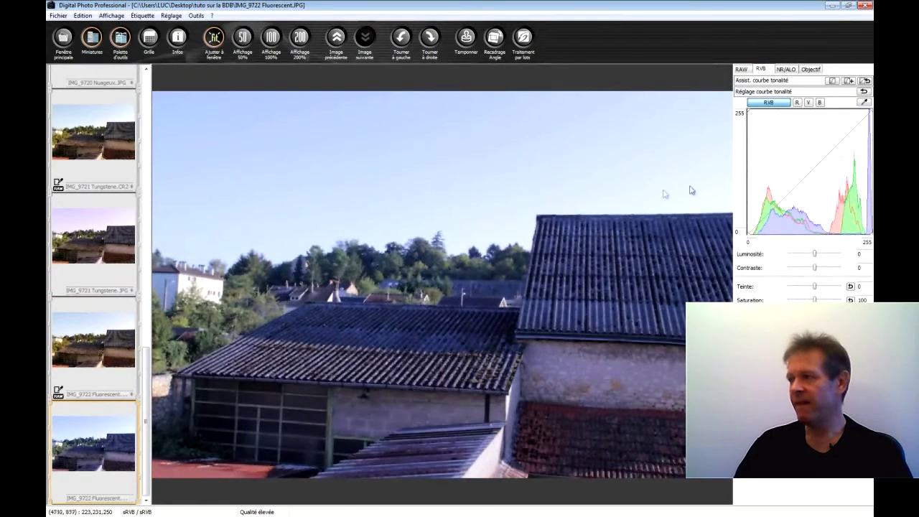
click(863, 102)
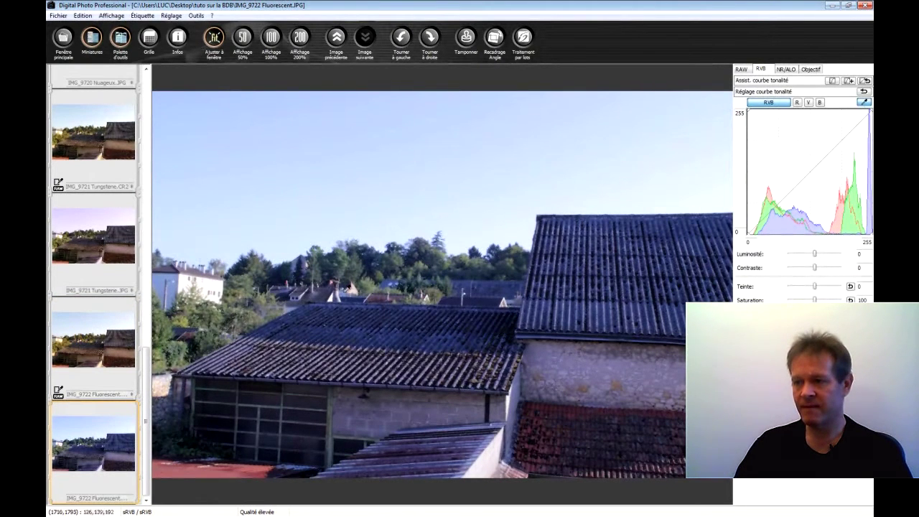
click(347, 289)
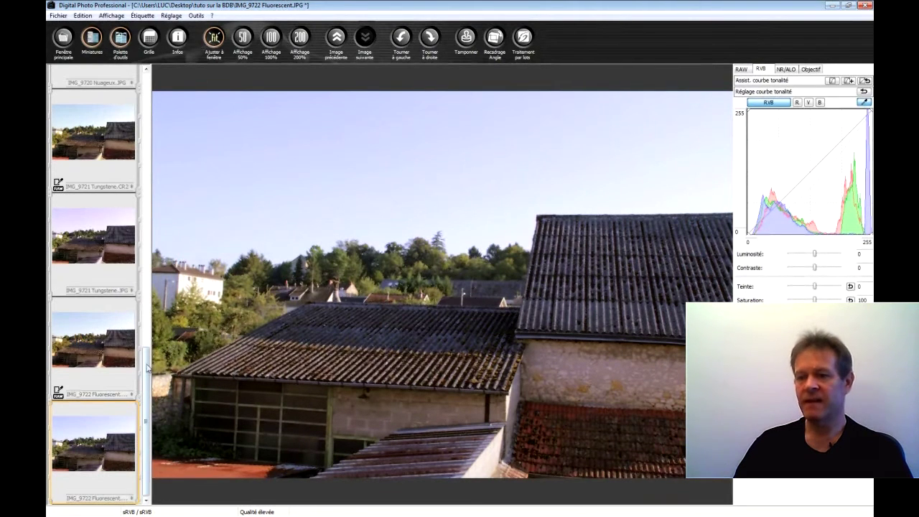
Return to the overview of all corrected photos and select IMG_9721 Tungstene.JPG and IMG_9722 Fluorescent.JPG to compare their colour casts with the others.
drag(146, 406, 158, 110)
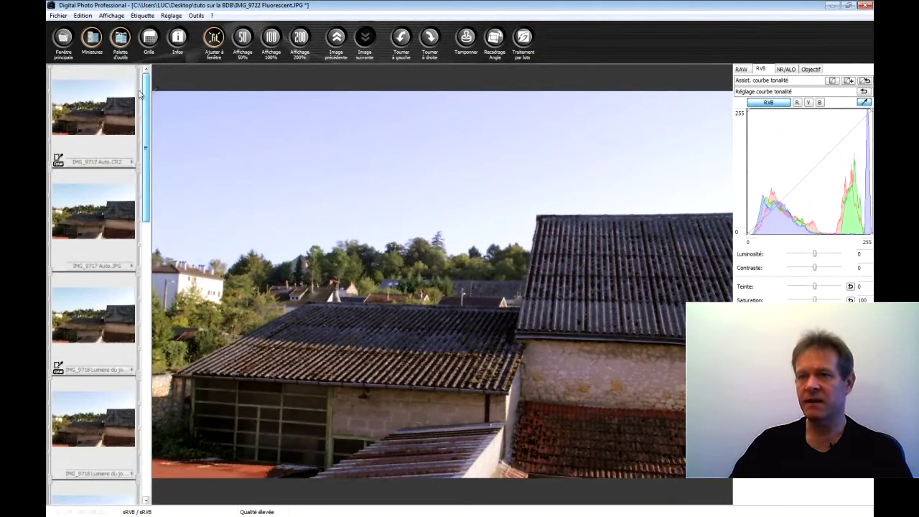
click(63, 38)
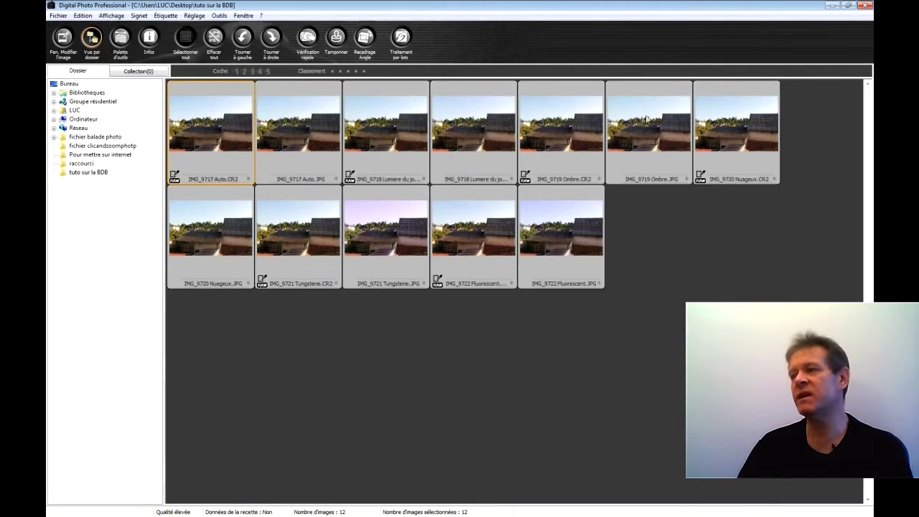
click(373, 257)
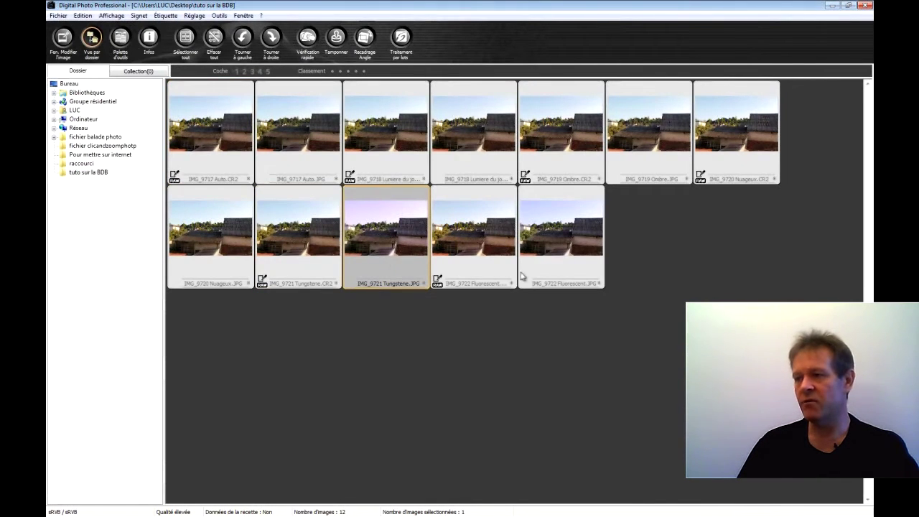
ctrl+click(554, 277)
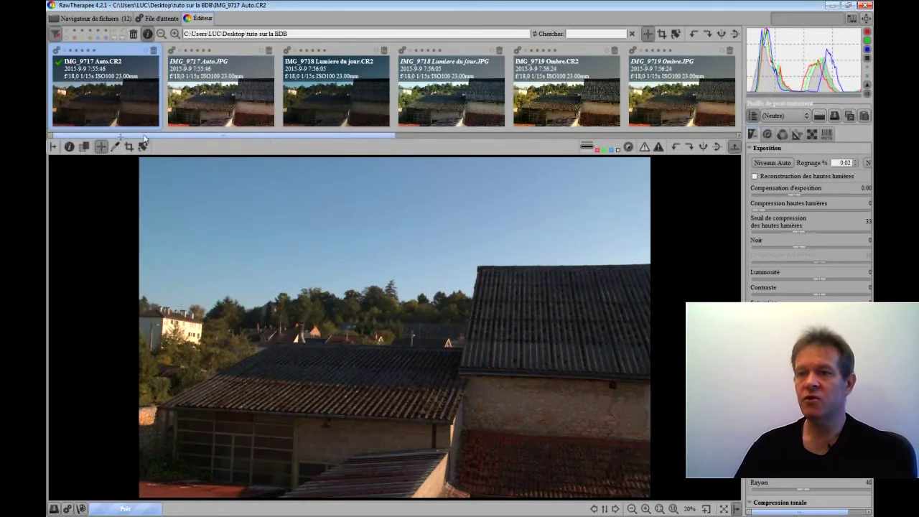
In RawTherapee, correct the white balance of IMG_9717 Auto.CR2 and IMG_9717 Auto.JPG by sampling the same grey spot on the distant houses.
click(117, 146)
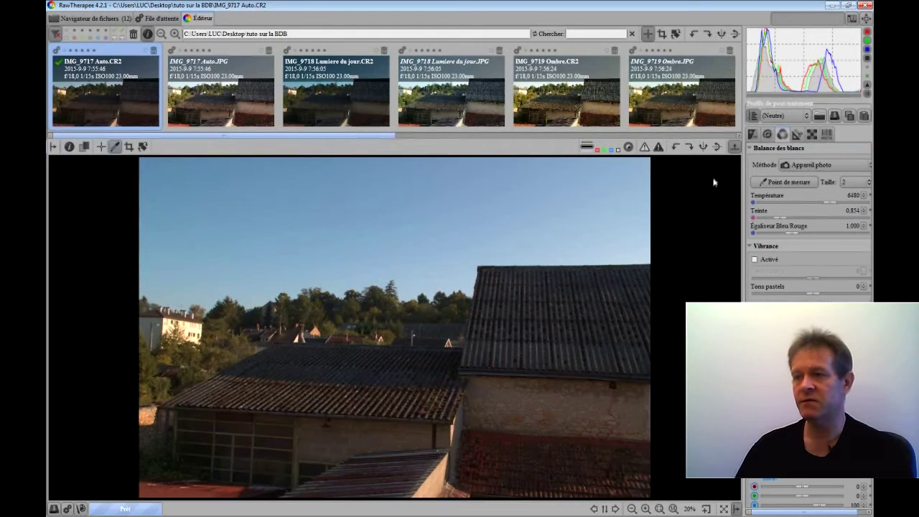
click(311, 333)
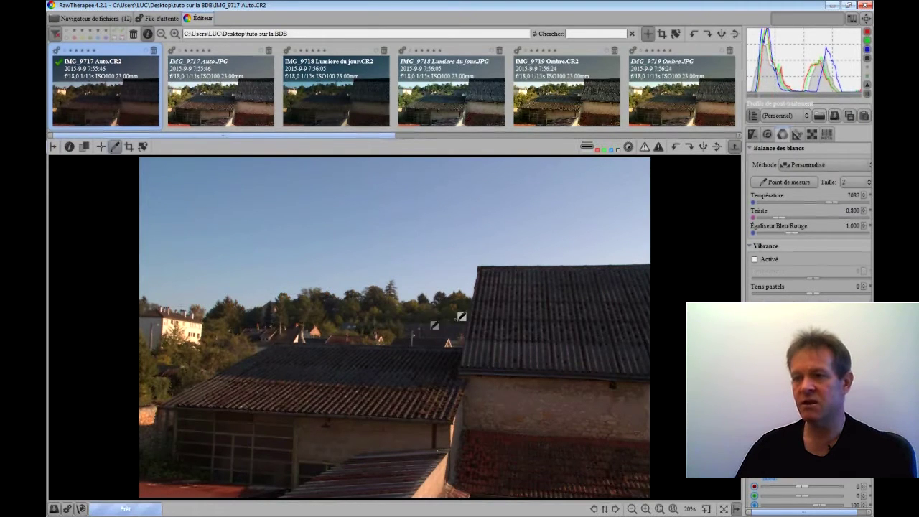
click(250, 117)
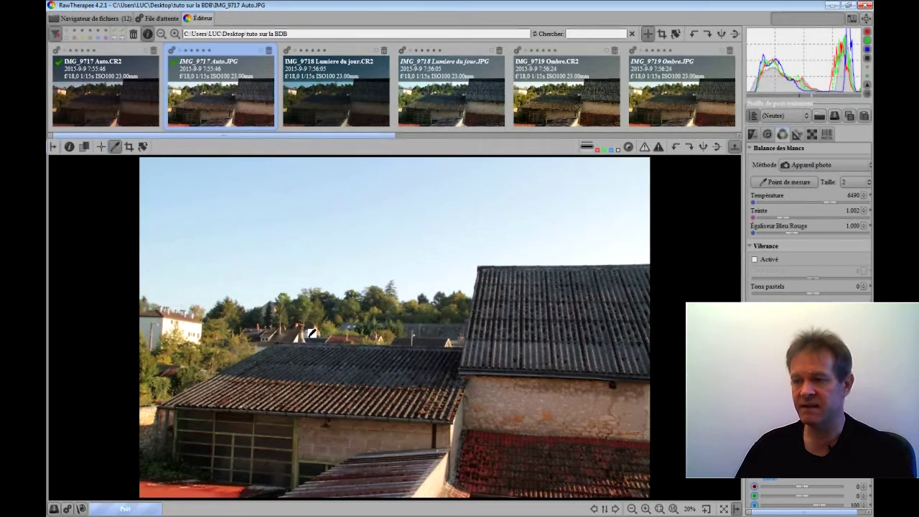
click(310, 334)
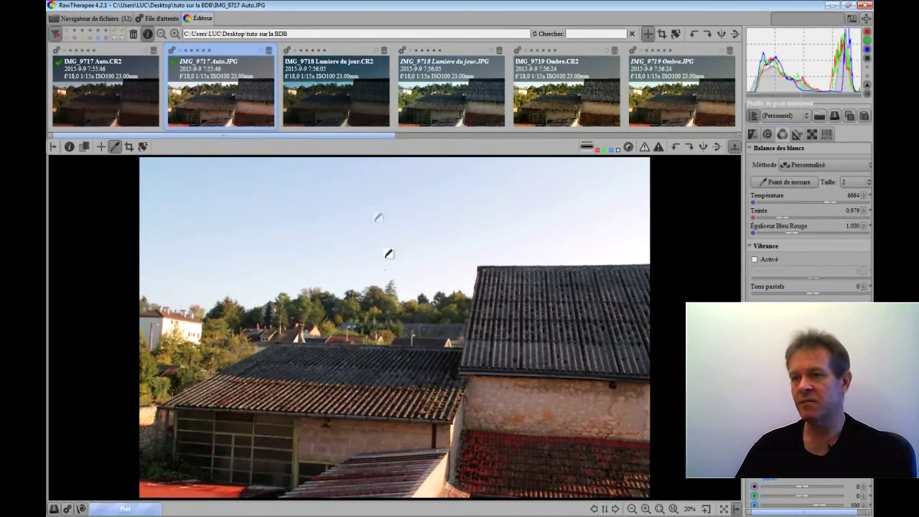
Correct the white balance of IMG_9718 Lumiere du jour.CR2 and IMG_9718 Lumiere du jour.JPG from the same grey spot on the distant houses.
click(339, 109)
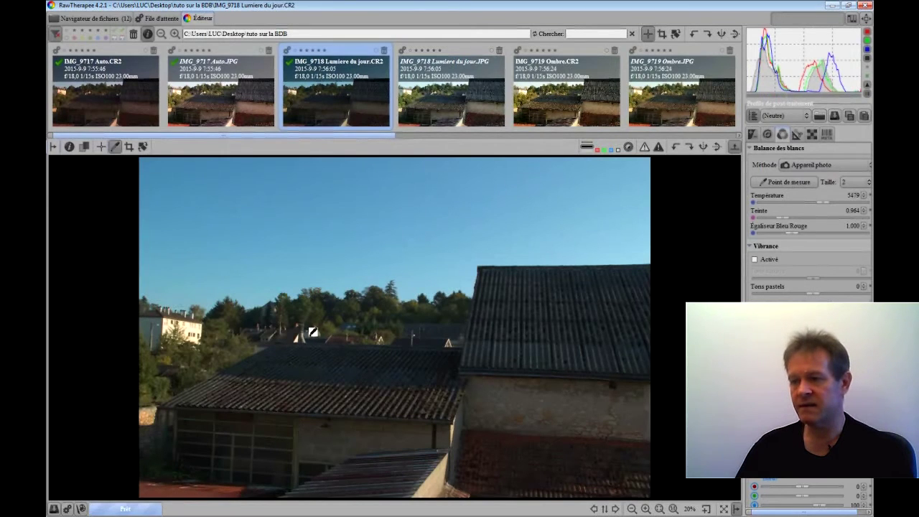
click(312, 333)
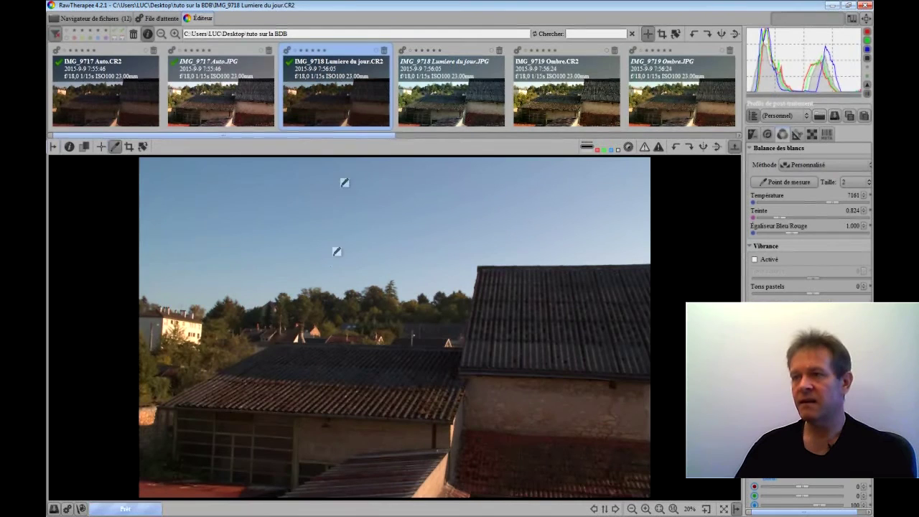
click(444, 105)
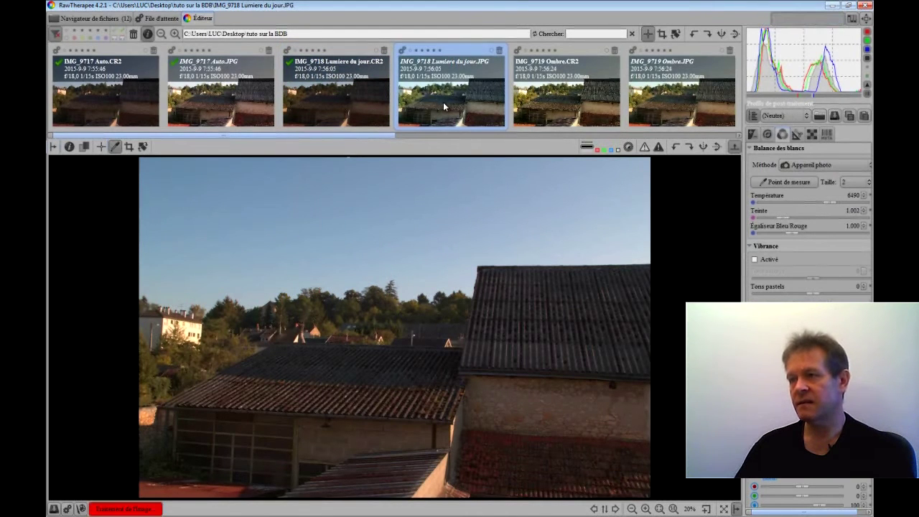
click(312, 333)
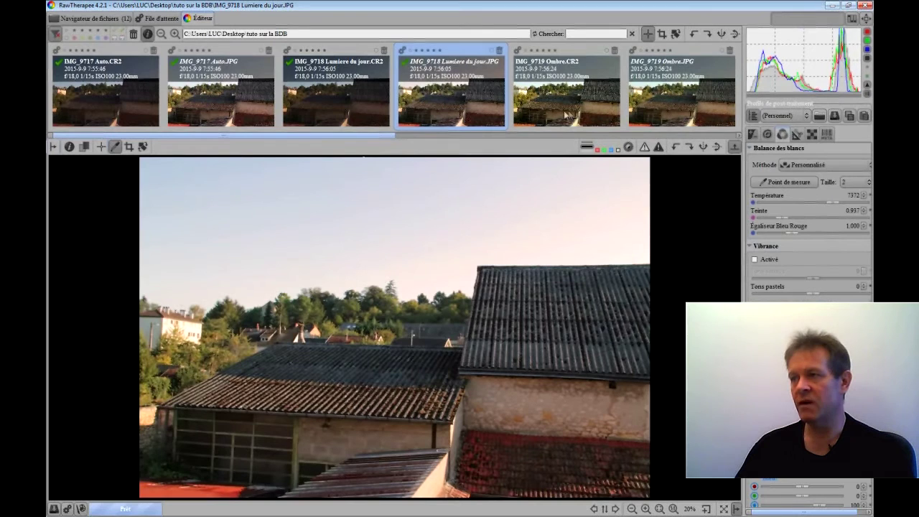
Correct the white balance of IMG_9719 Ombre.CR2 and IMG_9719 Ombre.JPG from the same grey spot on the distant houses.
click(555, 106)
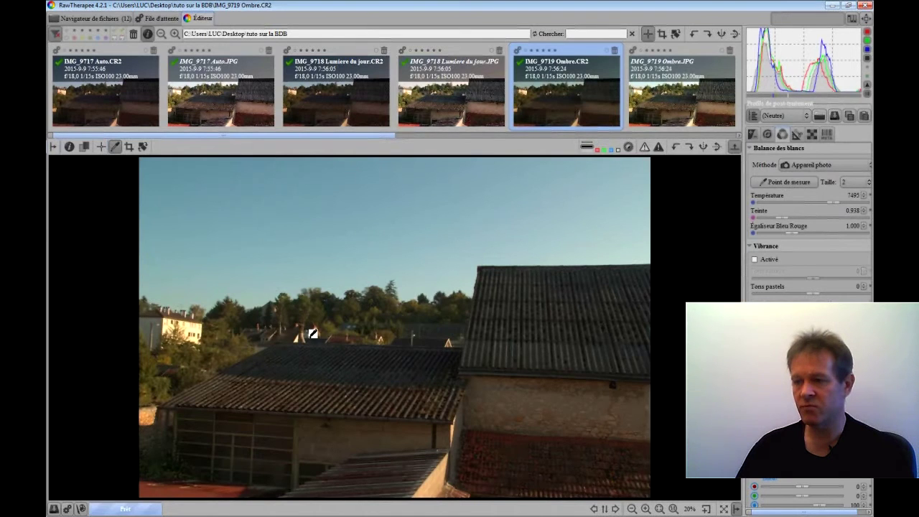
click(313, 333)
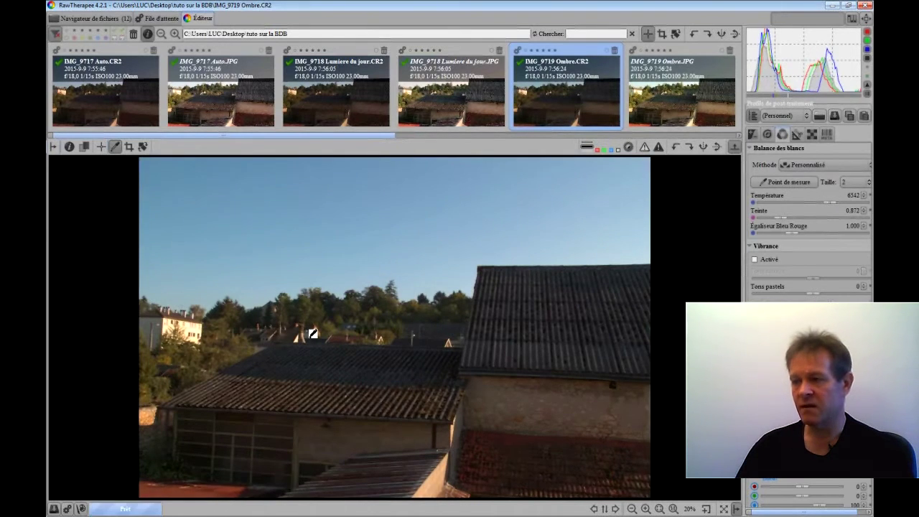
key(F4)
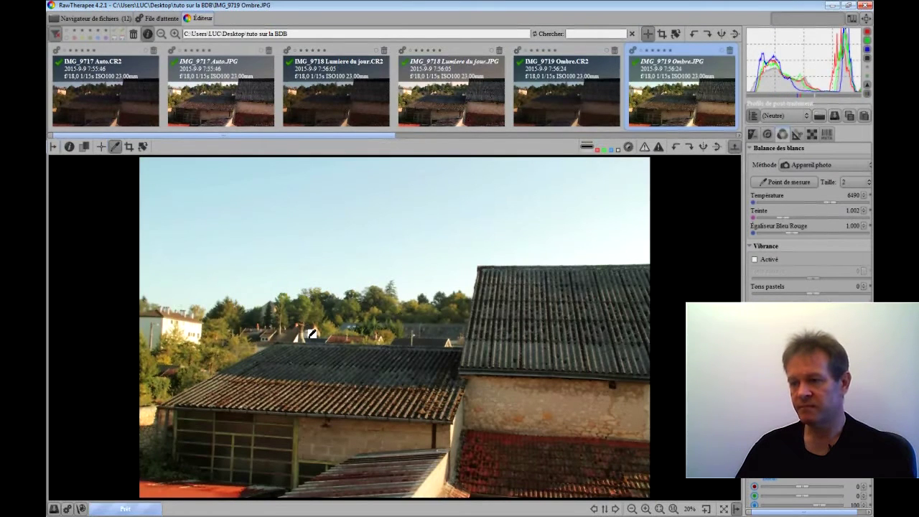
click(313, 333)
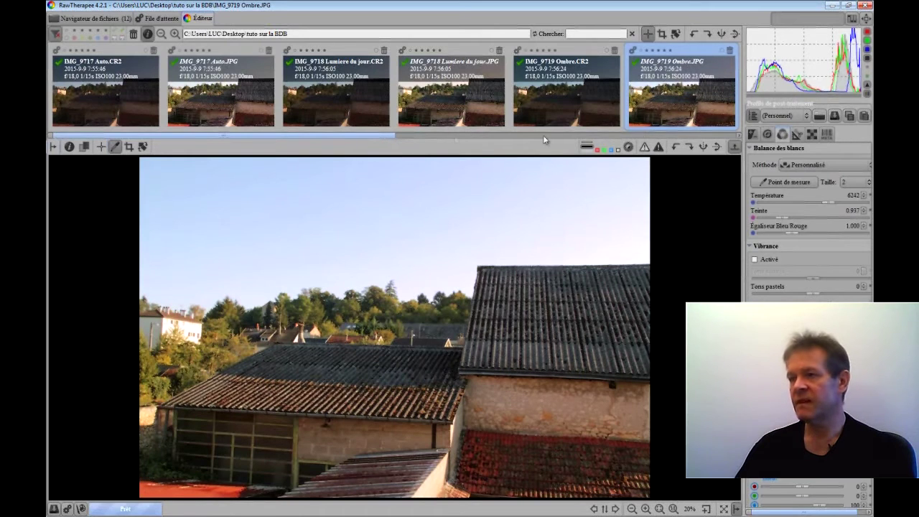
Correct the white balance of IMG_9720 Nuageux.CR2 and IMG_9720 Nuageux.JPG from the same grey spot on the distant houses.
drag(274, 133, 496, 137)
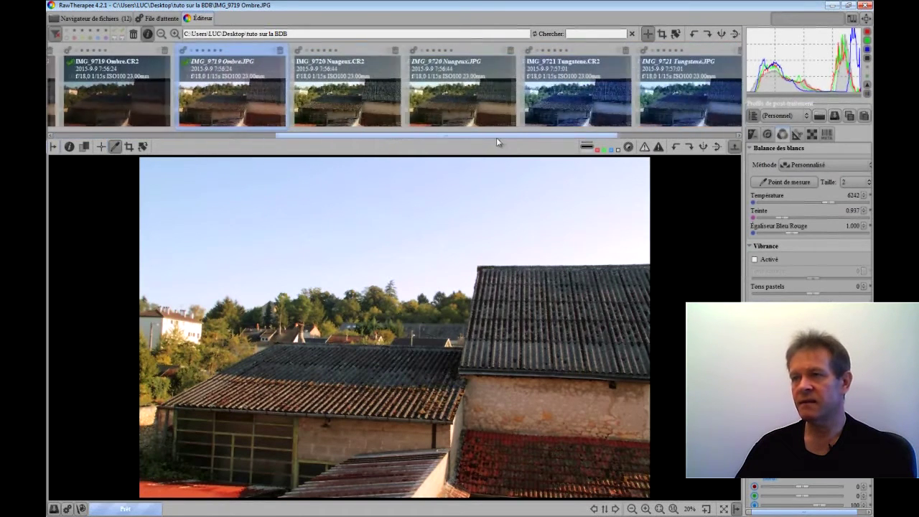
click(228, 93)
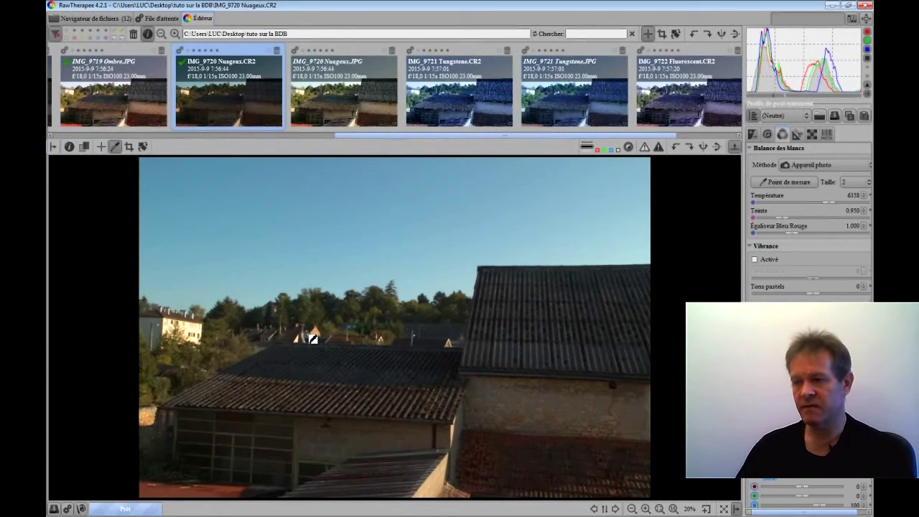
click(312, 339)
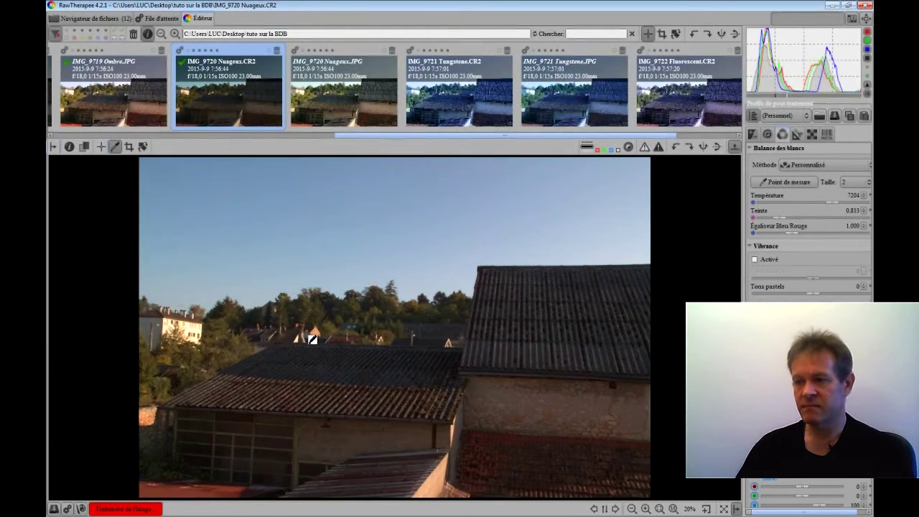
click(346, 109)
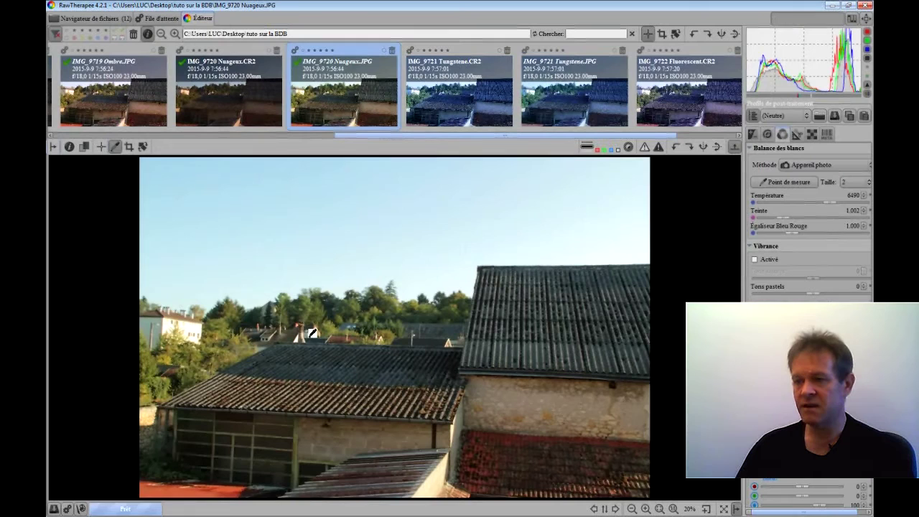
click(312, 332)
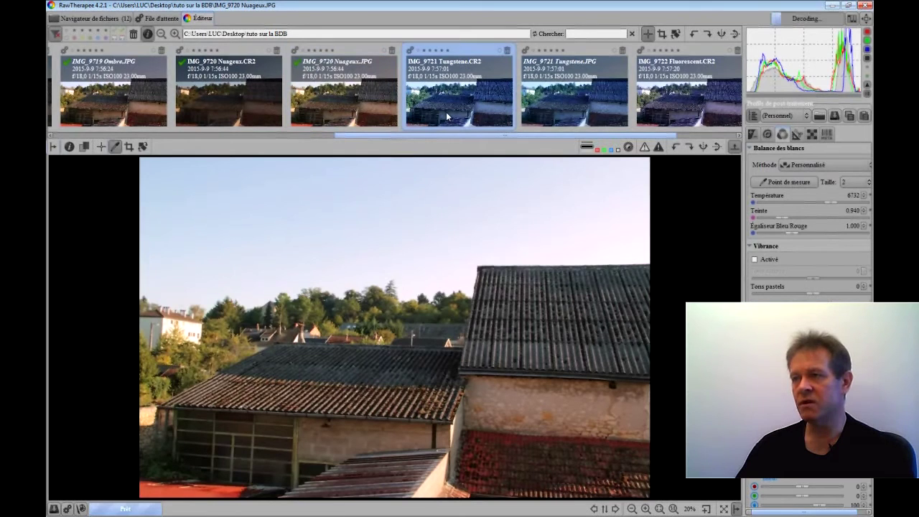
Correct the white balance of IMG_9721 Tungstene.CR2 and IMG_9721 Tungstene.JPG from the same grey spot on the distant houses.
click(446, 112)
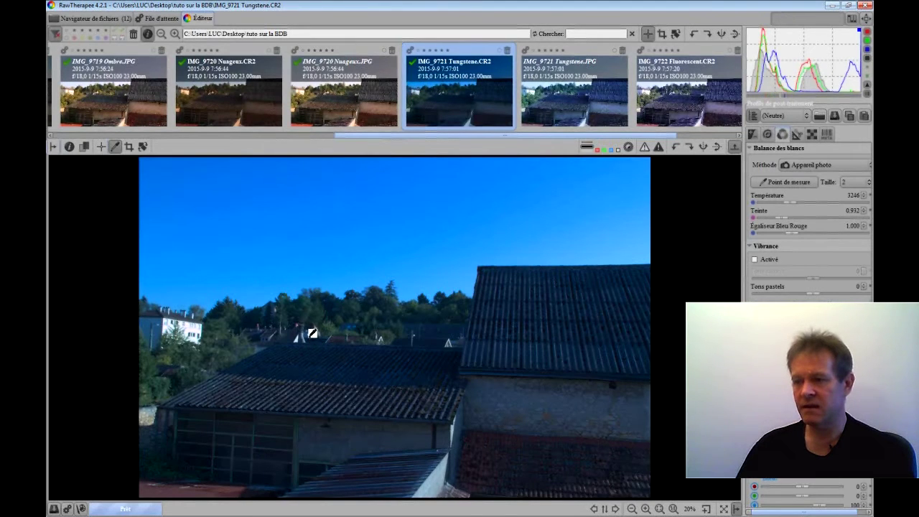
click(311, 333)
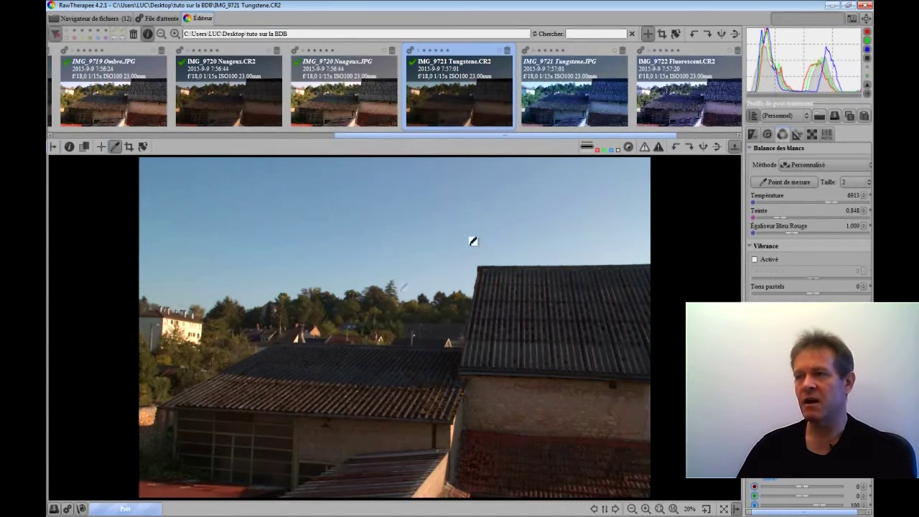
double_click(567, 102)
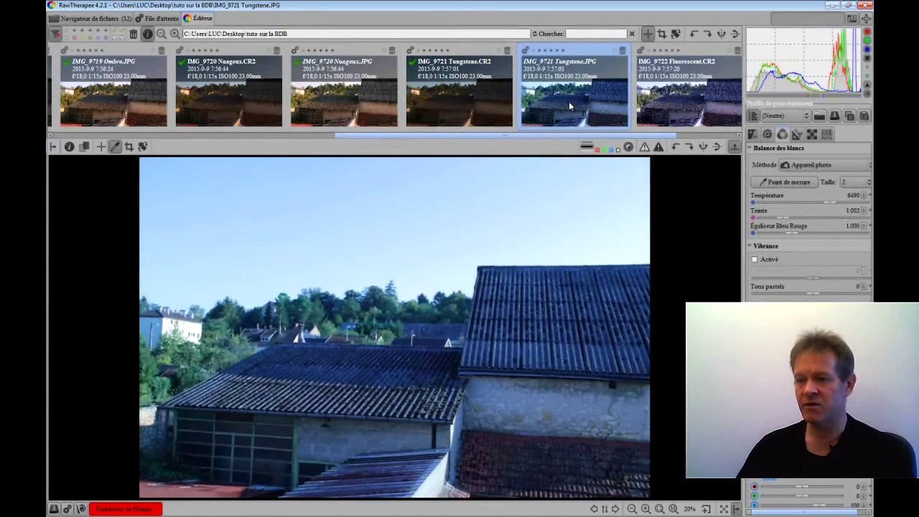
click(353, 288)
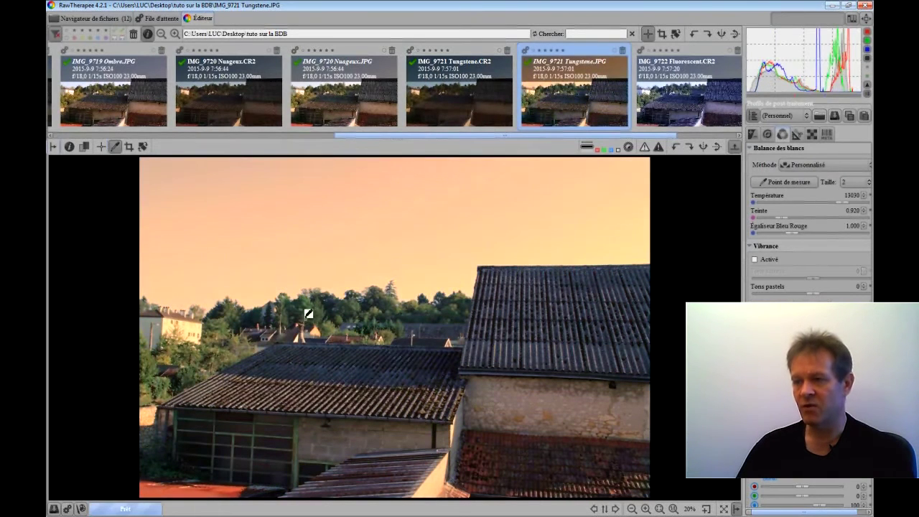
Correct the white balance of IMG_9722 Fluorescent.CR2 and IMG_9722 Fluorescent.JPG from the same grey spot on the distant houses.
double_click(666, 95)
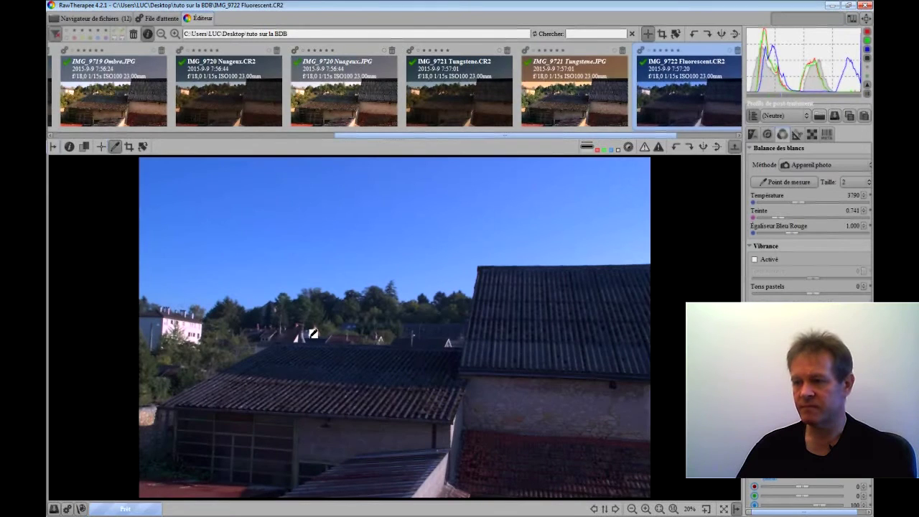
click(312, 334)
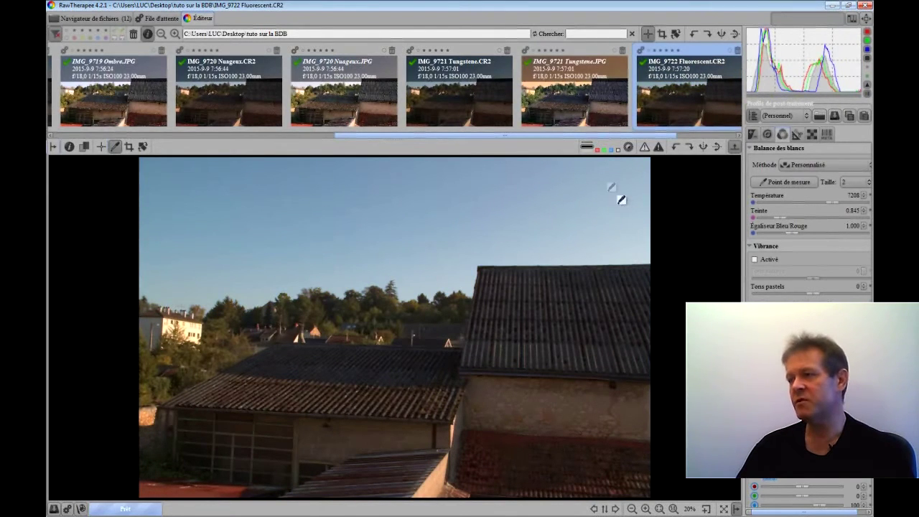
drag(601, 134, 707, 137)
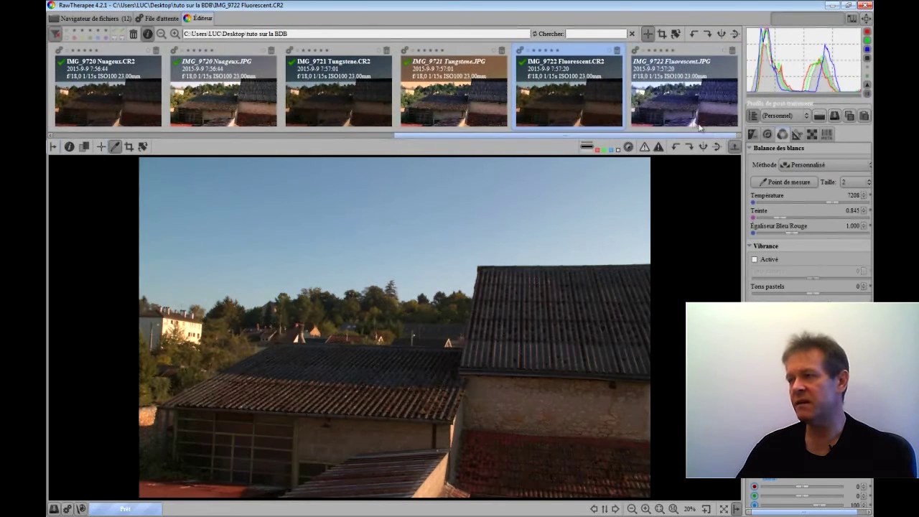
click(691, 120)
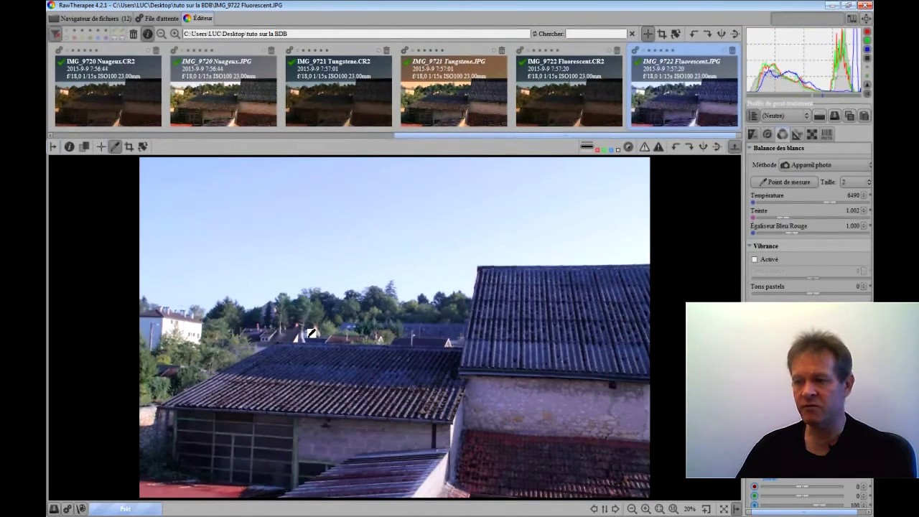
click(312, 333)
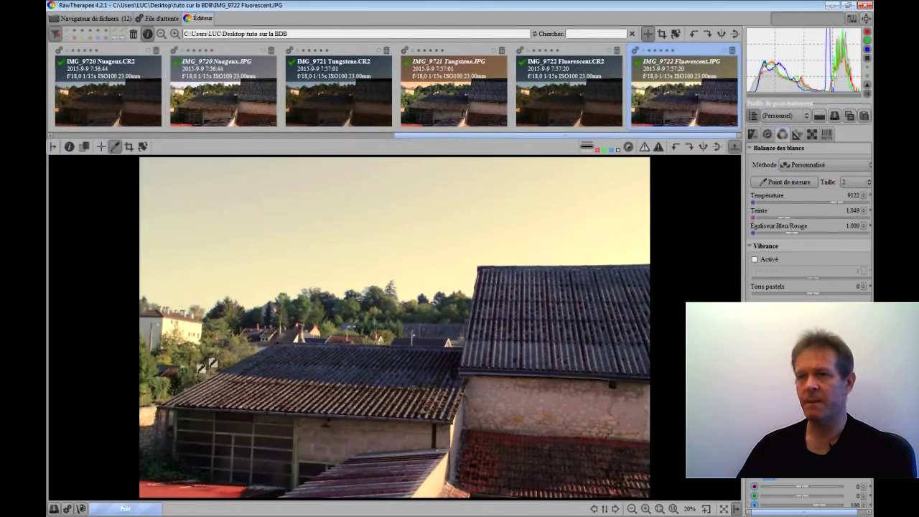
Return to the file browser and select the Tungstene JPG together with the Fluorescent JPG to compare the corrected thumbnails.
click(113, 18)
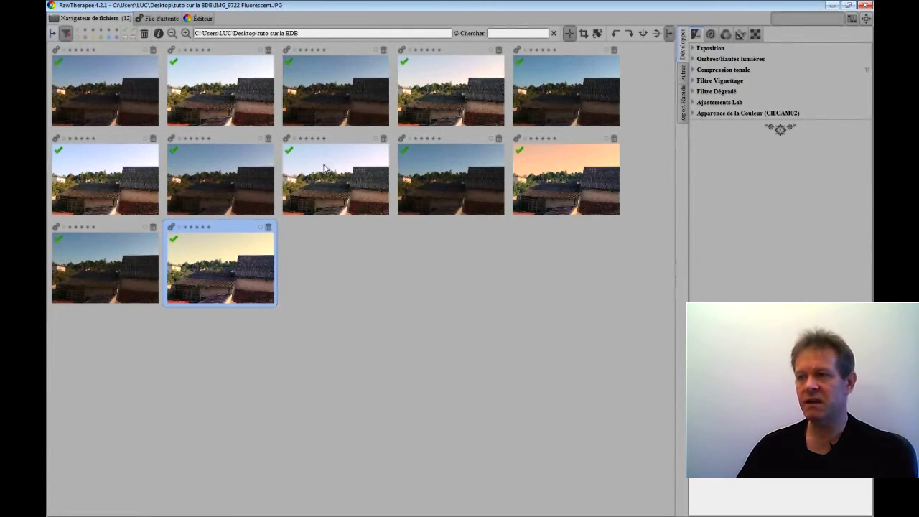
ctrl+click(567, 170)
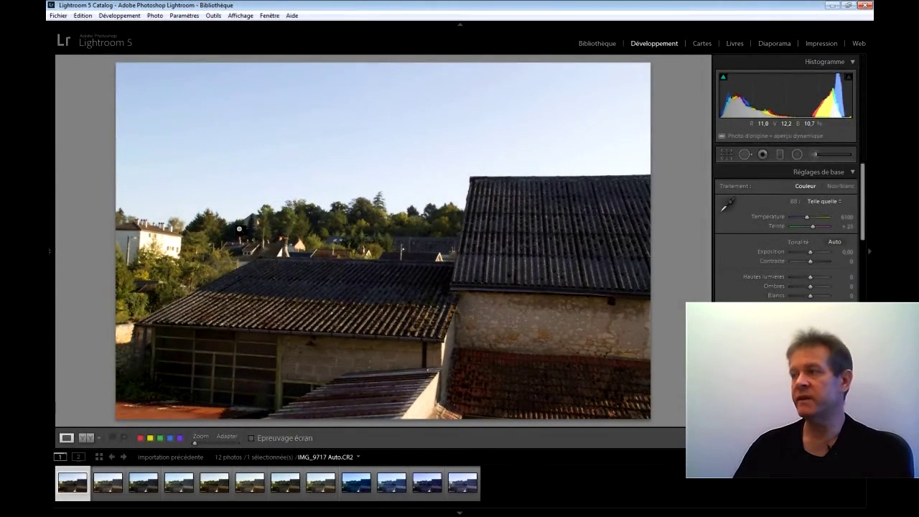
In Lightroom, view the uncorrected RAW and JPG versions of IMG_9717 Auto and IMG_9718 Lumiere du jour in turn.
click(75, 495)
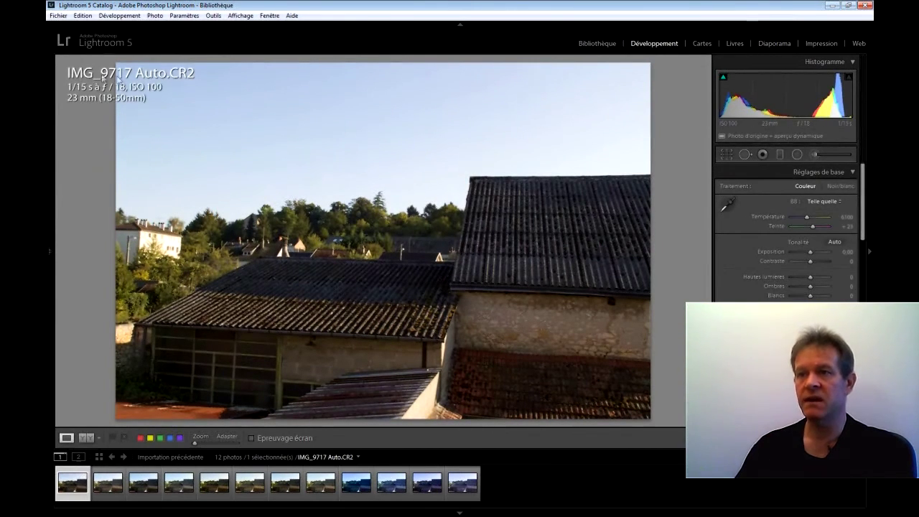
click(106, 499)
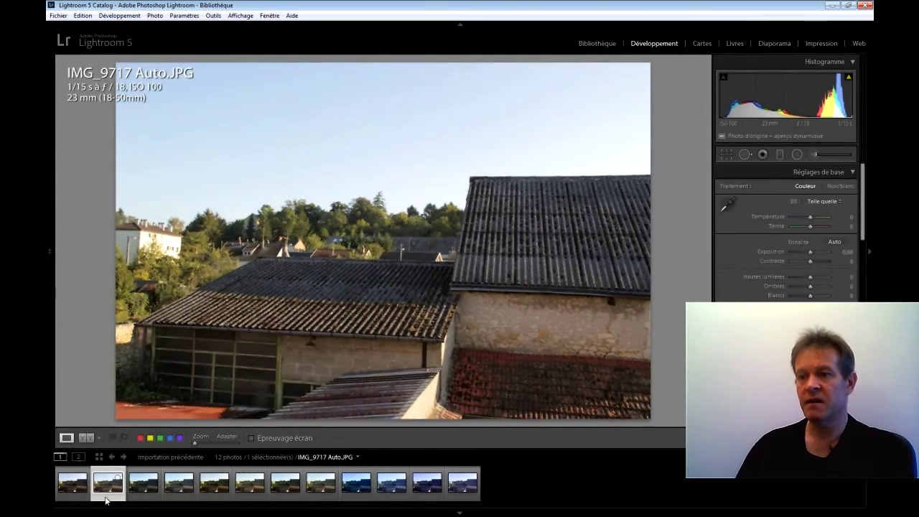
click(142, 501)
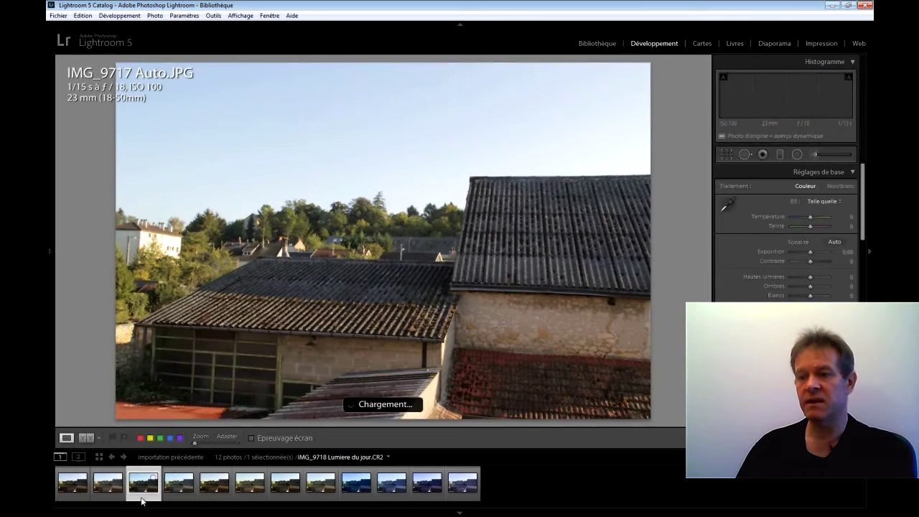
click(171, 502)
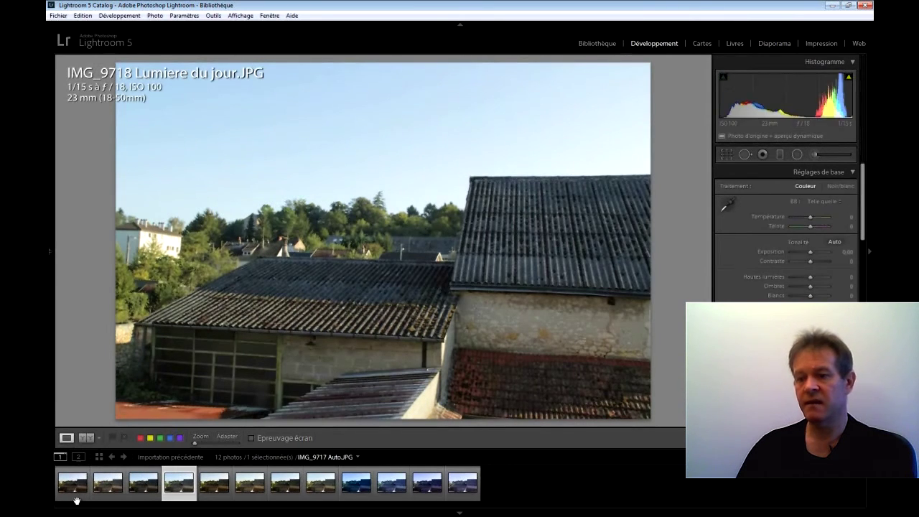
Correct the white balance of IMG_9717 Auto.CR2 and IMG_9717 Auto.JPG with the White Balance Selector on the distant houses' grey spot.
click(76, 499)
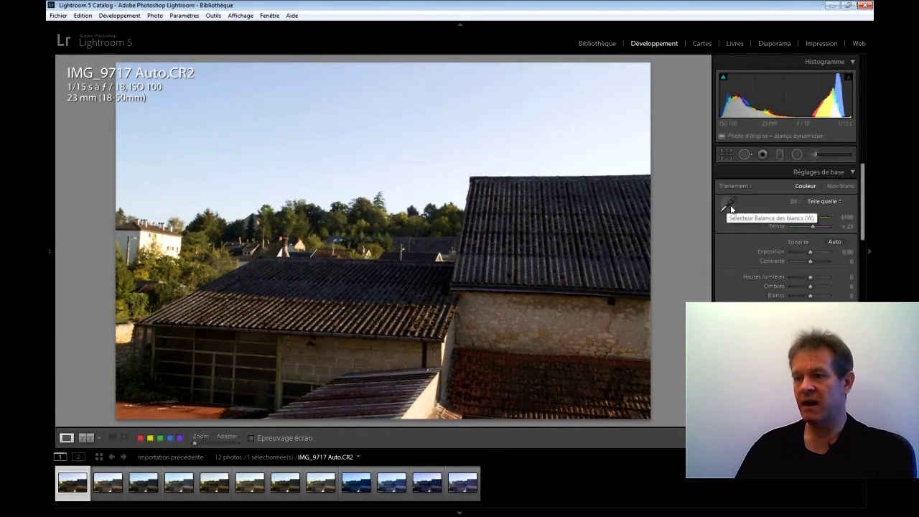
click(729, 206)
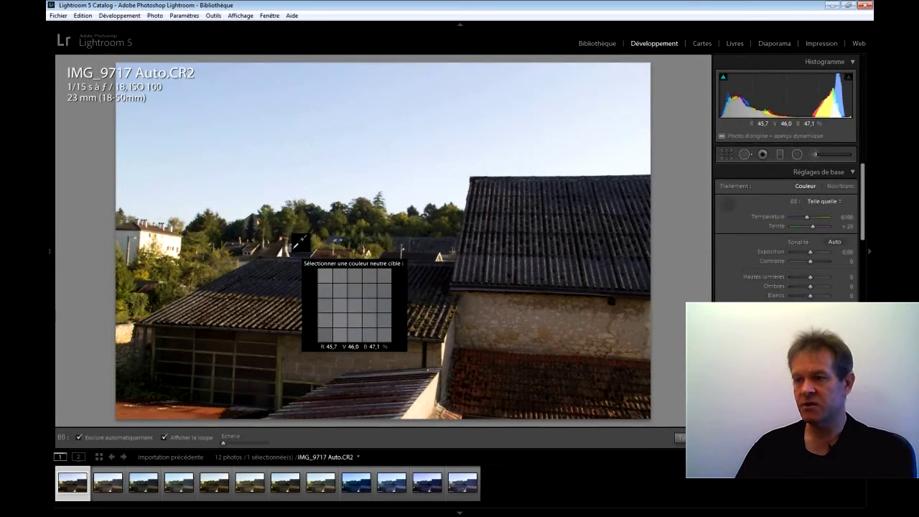
click(293, 247)
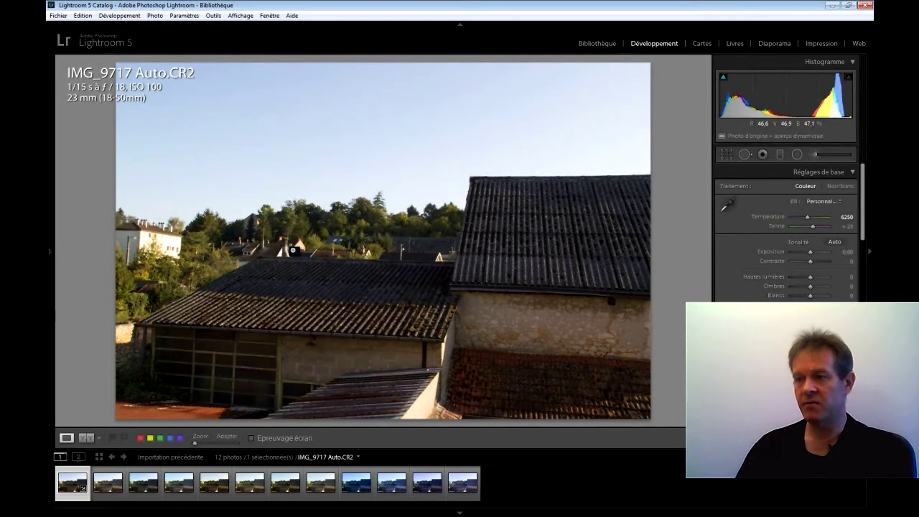
click(119, 494)
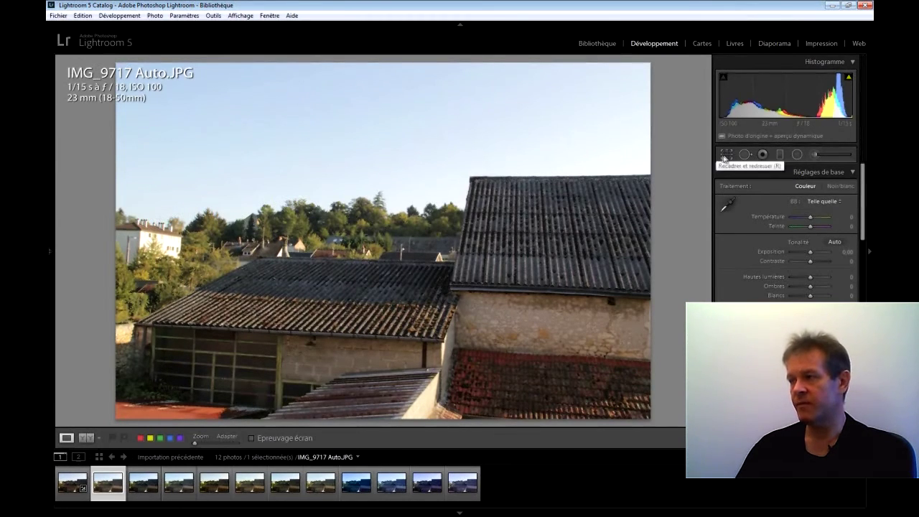
click(727, 204)
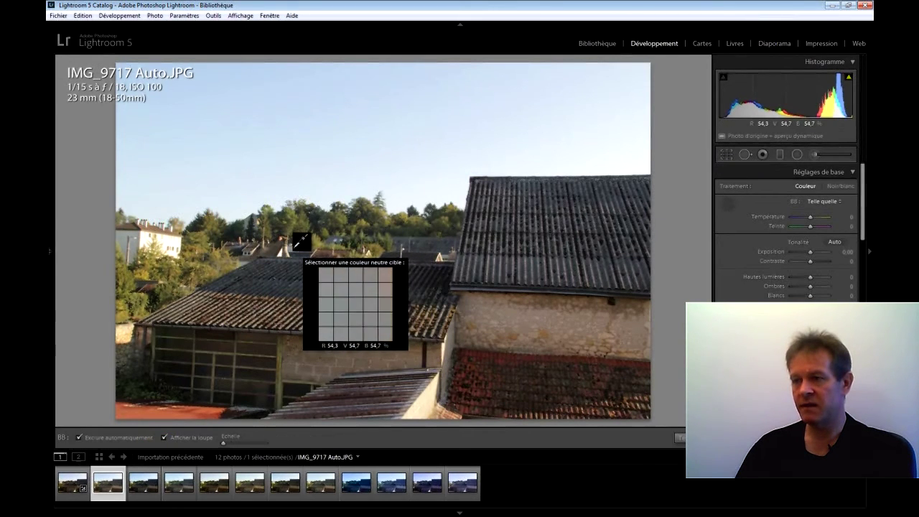
click(303, 244)
Correct the white balance of IMG_9718 Lumiere du jour.CR2 and IMG_9718 Lumiere du jour.JPG by sampling the distant houses' grey spot.
click(144, 482)
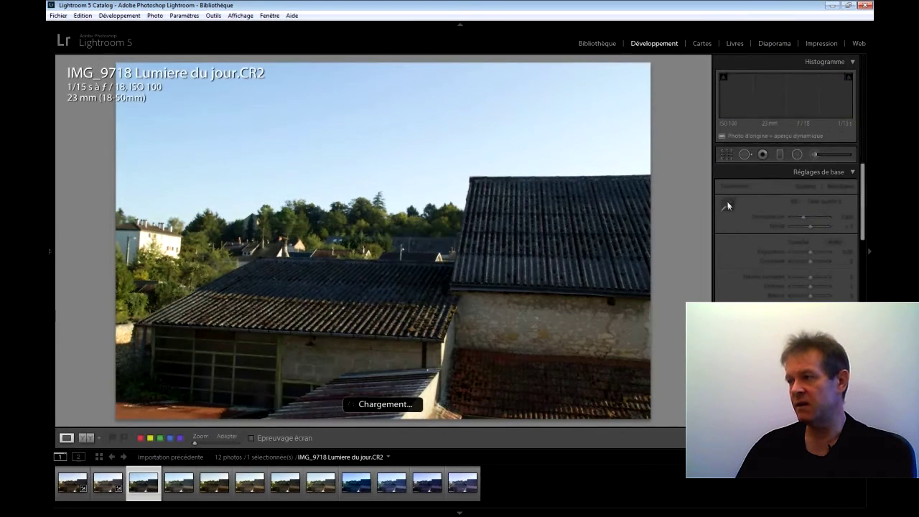
click(727, 205)
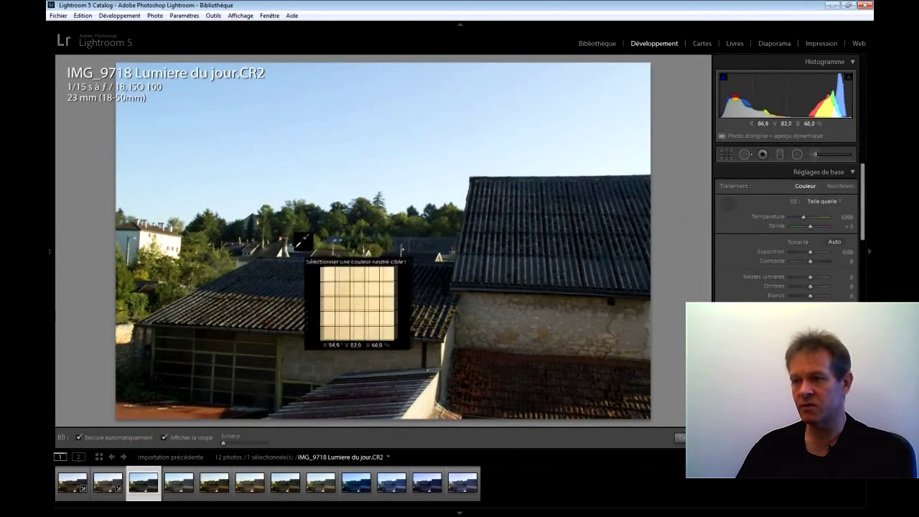
click(297, 244)
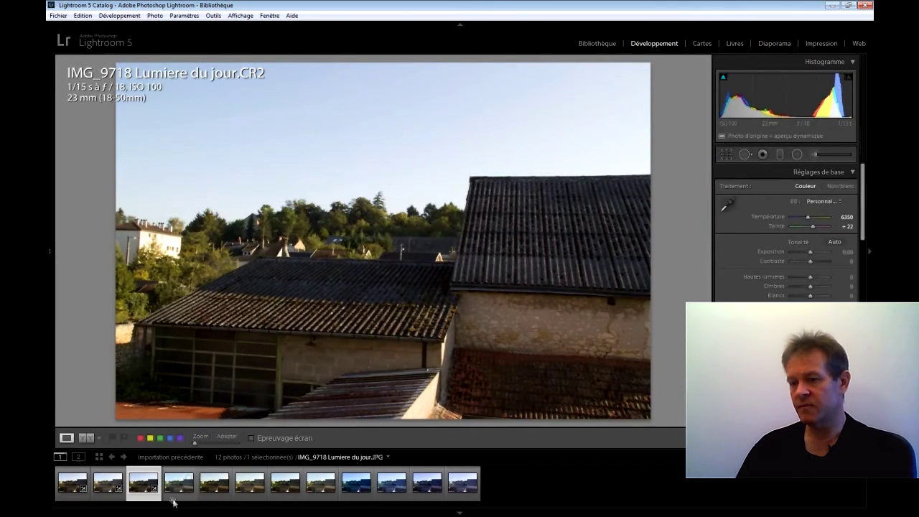
click(176, 494)
click(726, 207)
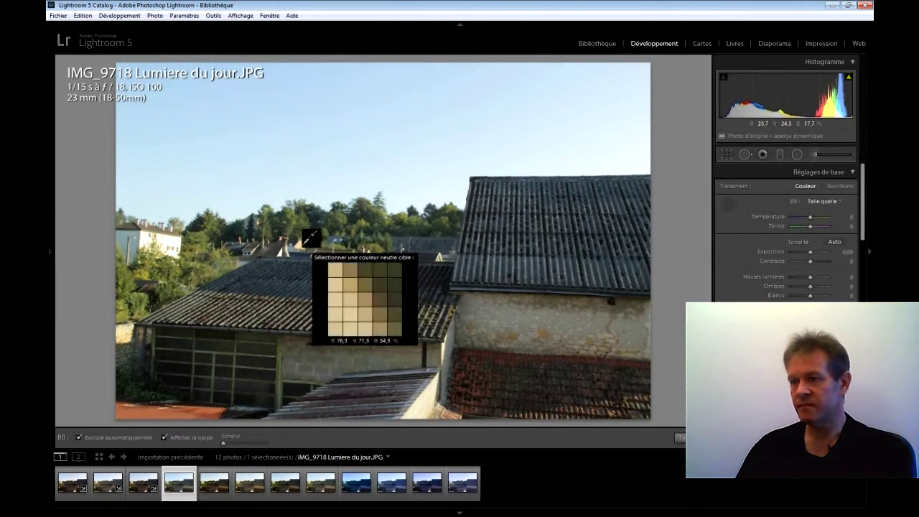
click(294, 249)
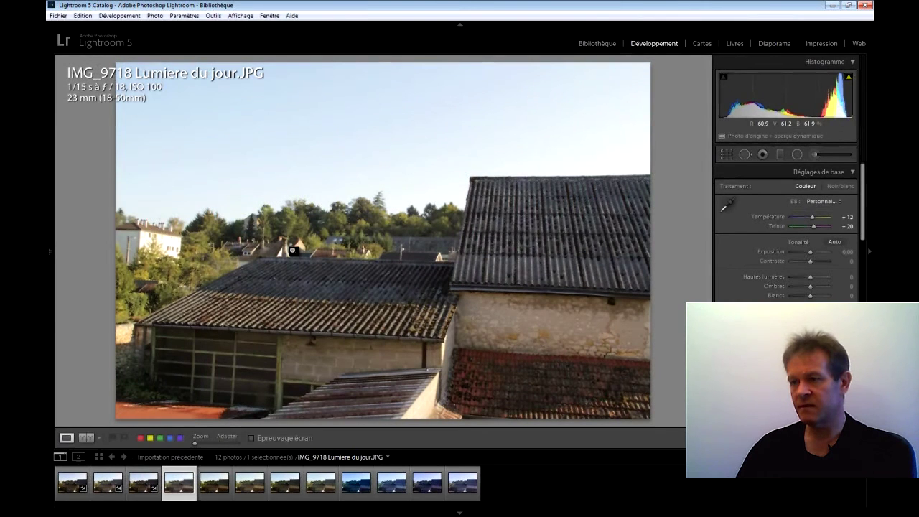
Correct the white balance of IMG_9719 Ombre.CR2 and IMG_9719 Ombre.JPG by sampling the distant houses' grey spot.
click(227, 490)
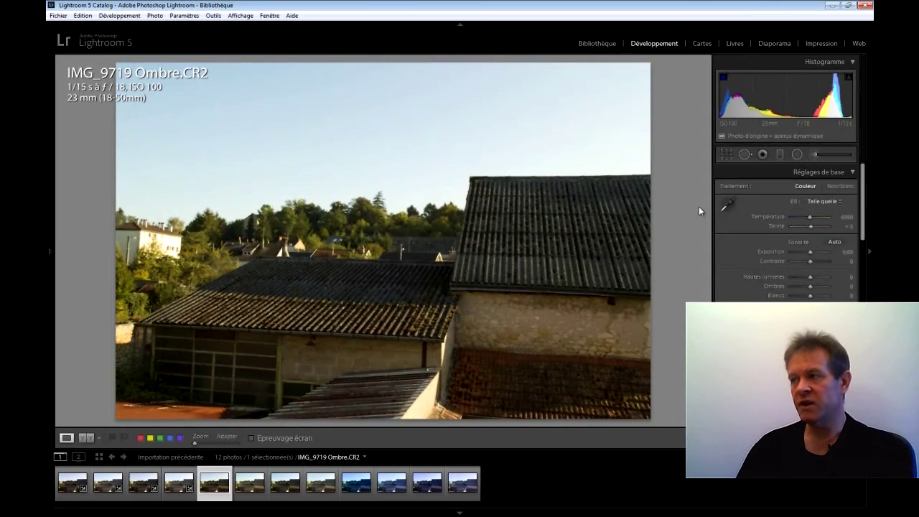
click(726, 207)
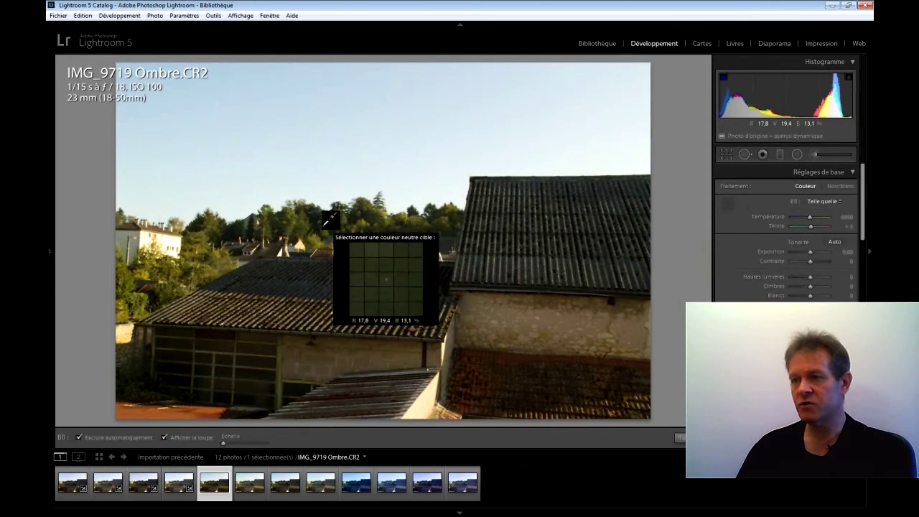
click(294, 248)
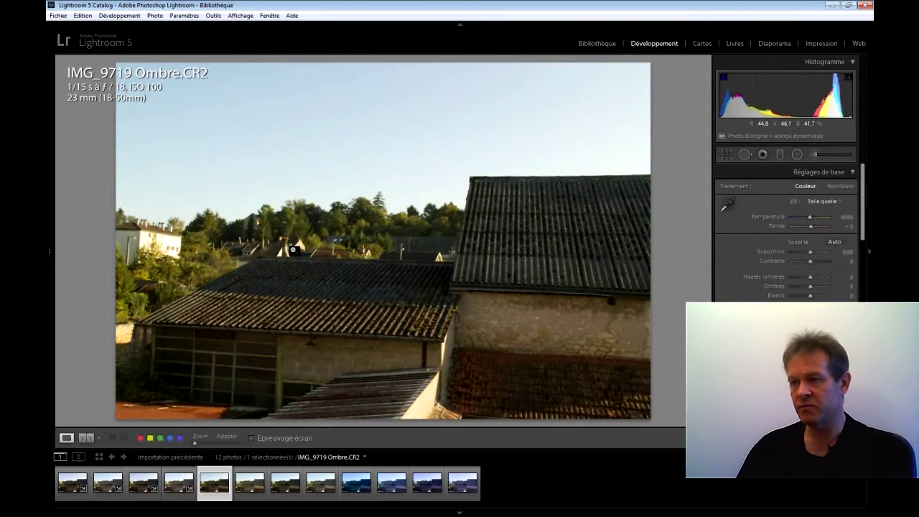
click(251, 495)
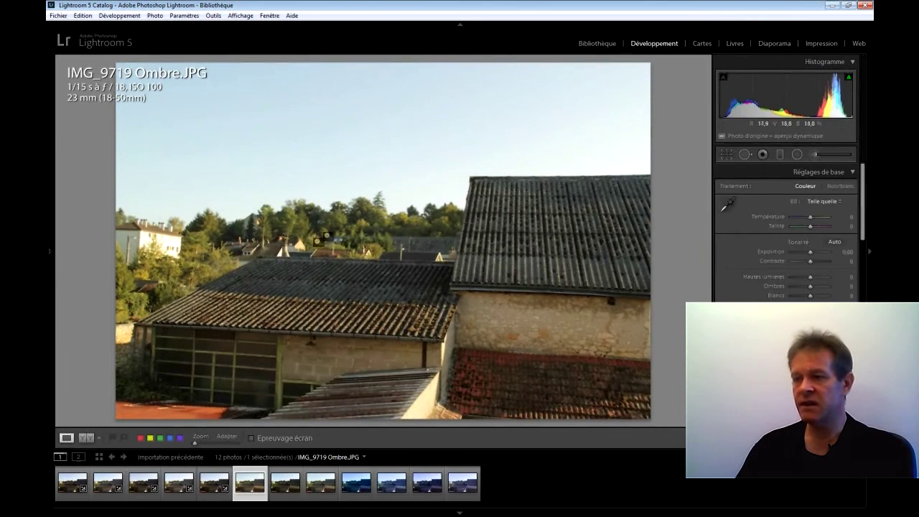
click(724, 203)
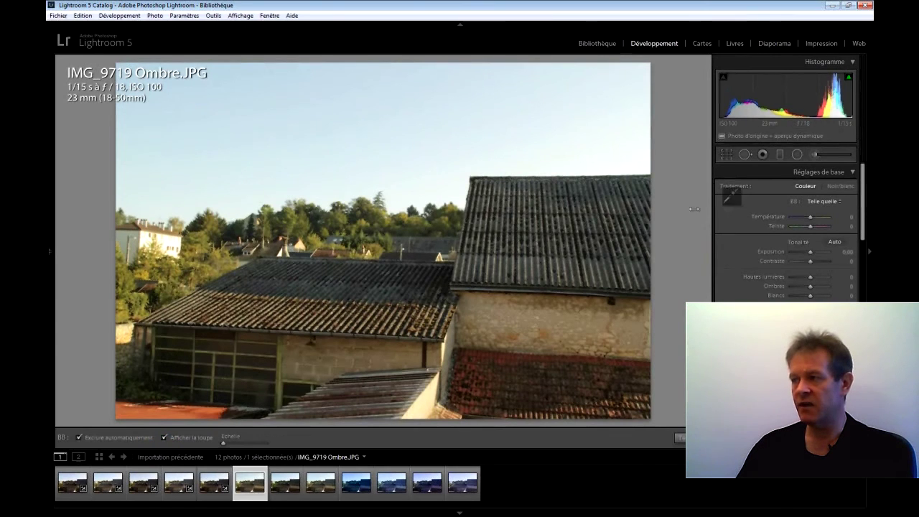
click(296, 246)
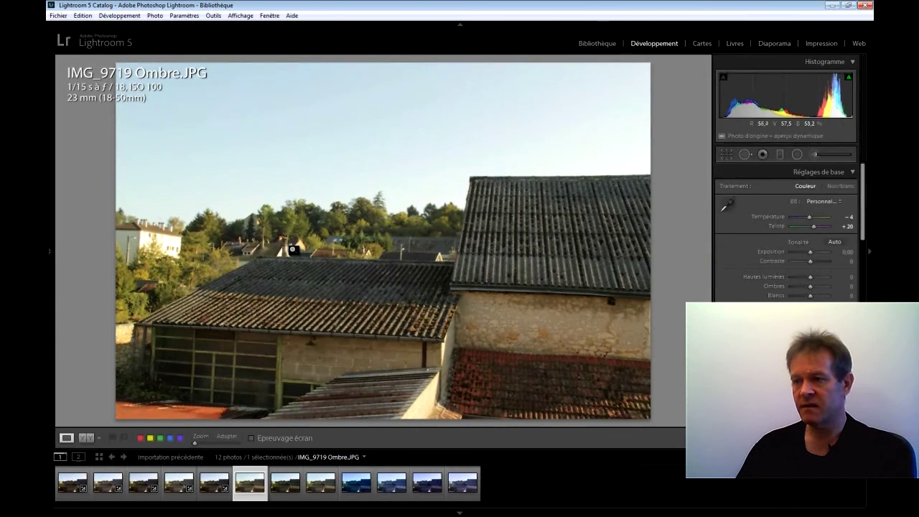
Correct the white balance of IMG_9720 Nuageux.CR2 and IMG_9720 Nuageux.JPG by sampling the distant houses' grey spot.
click(285, 492)
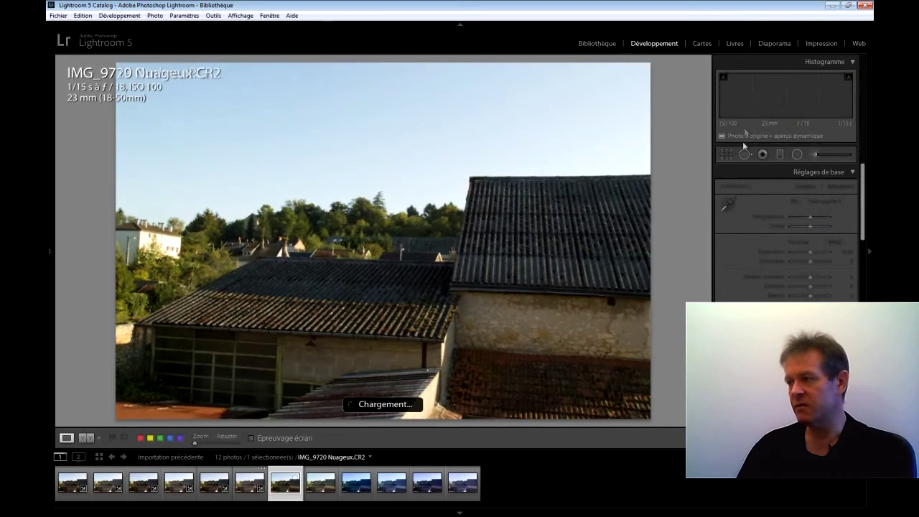
click(728, 206)
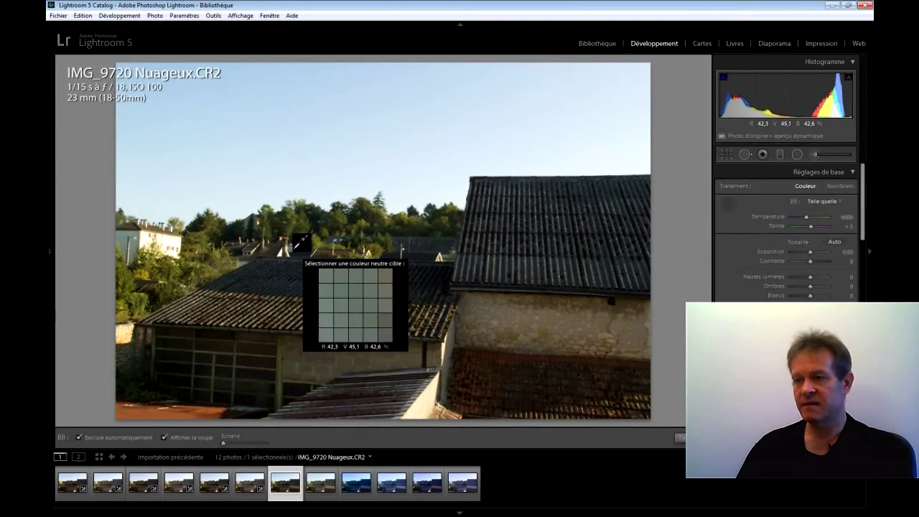
click(294, 250)
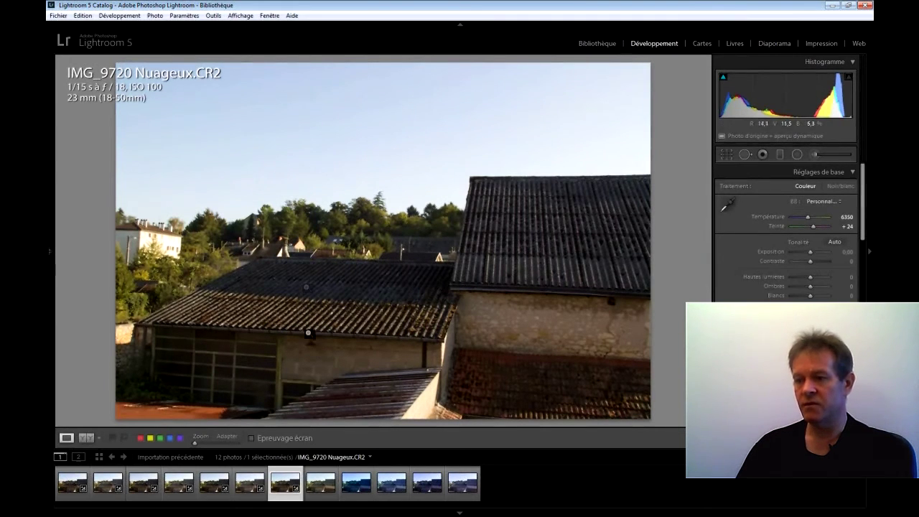
click(328, 500)
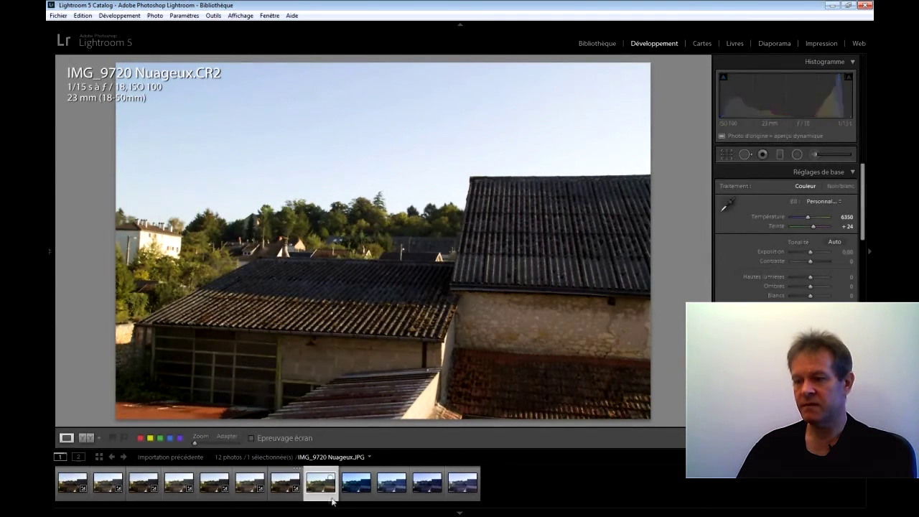
click(728, 206)
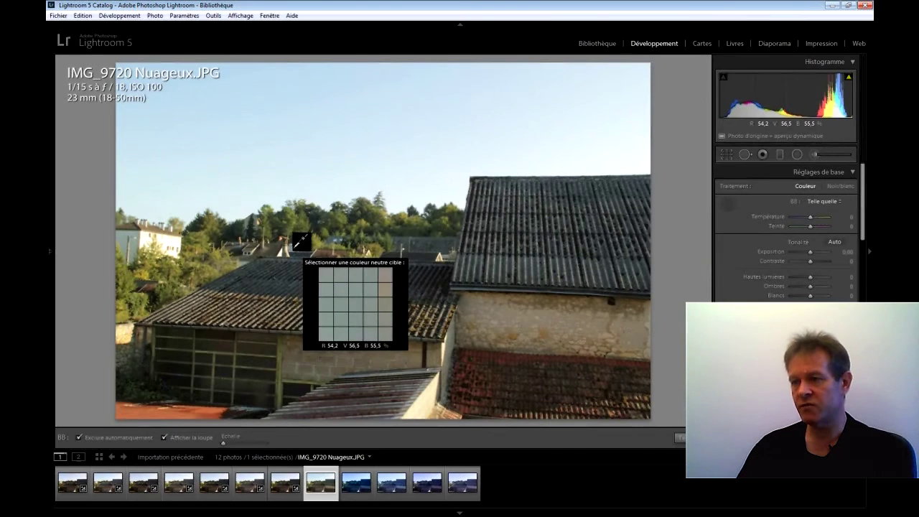
click(295, 247)
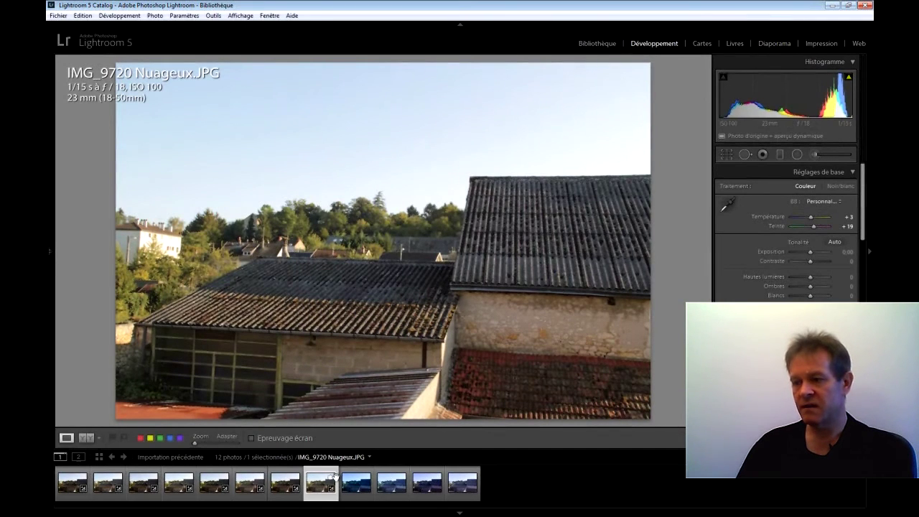
Correct the white balance of IMG_9721 Tungstene.CR2 and IMG_9721 Tungstene.JPG by sampling the distant houses' grey spot.
click(356, 486)
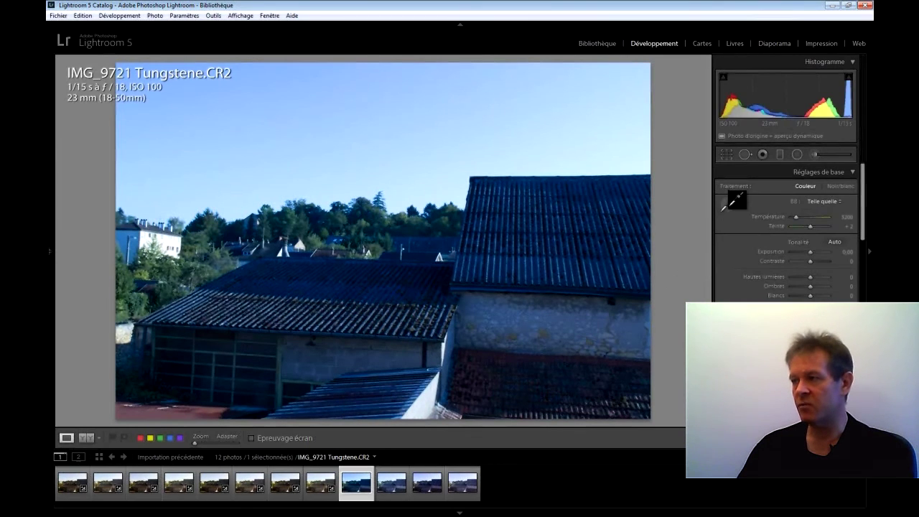
key(w)
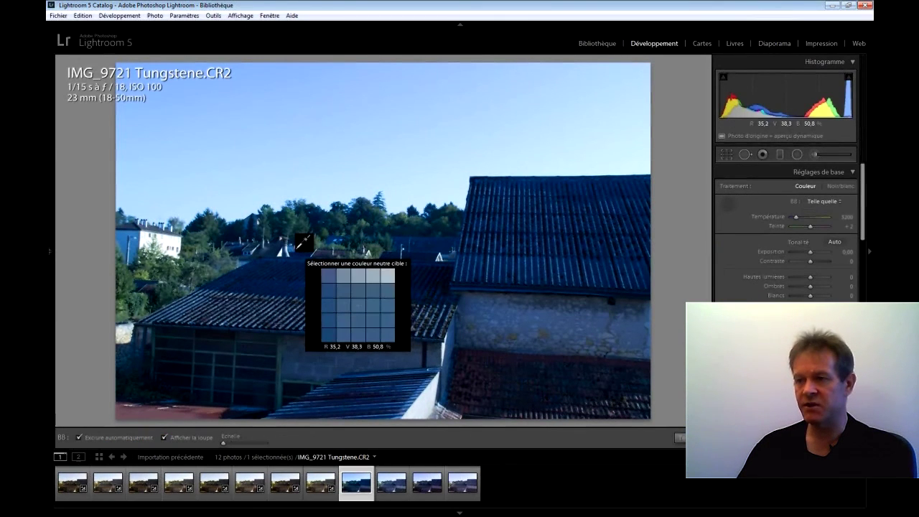
click(294, 248)
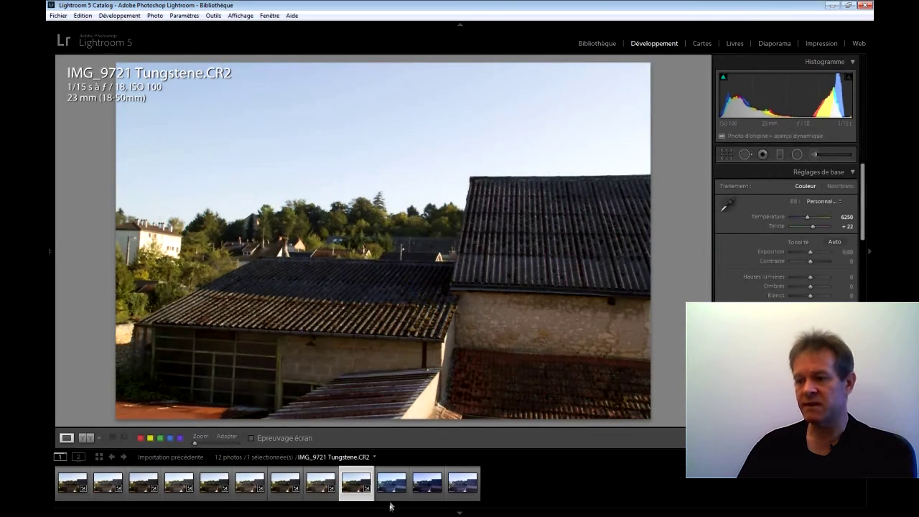
click(391, 501)
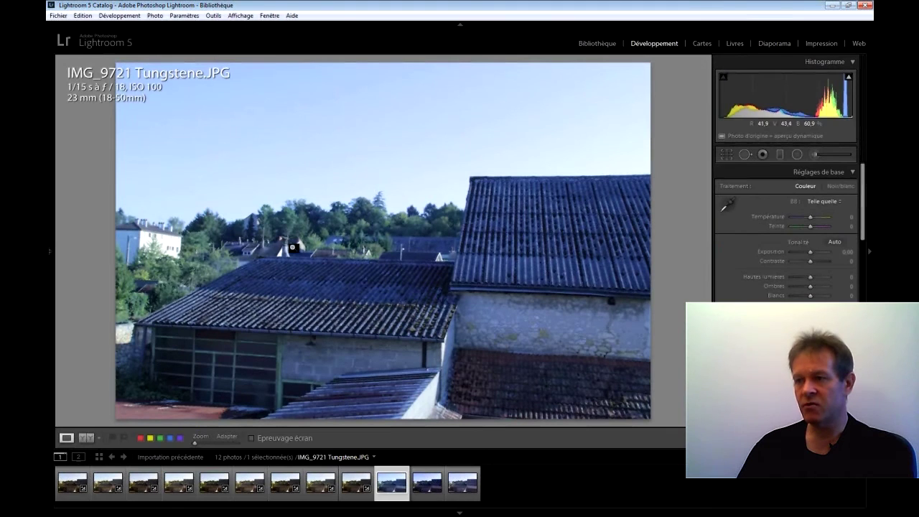
click(727, 205)
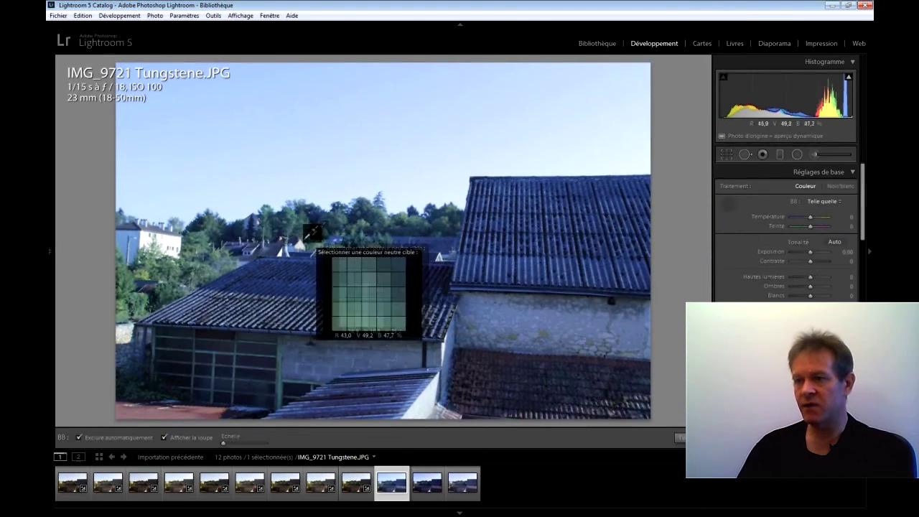
click(294, 249)
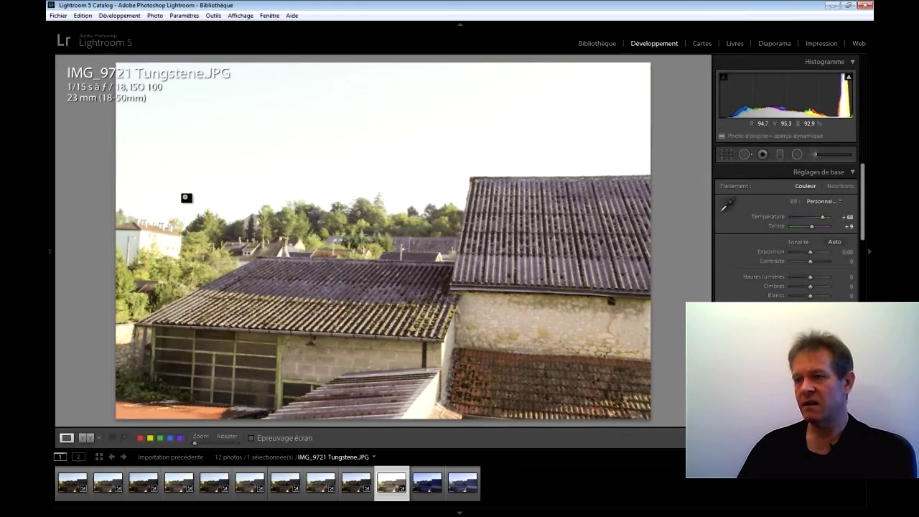
Correct the white balance of IMG_9722 Fluorescent.CR2 and IMG_9722 Fluorescent.JPG by sampling the distant houses' grey spot.
click(425, 484)
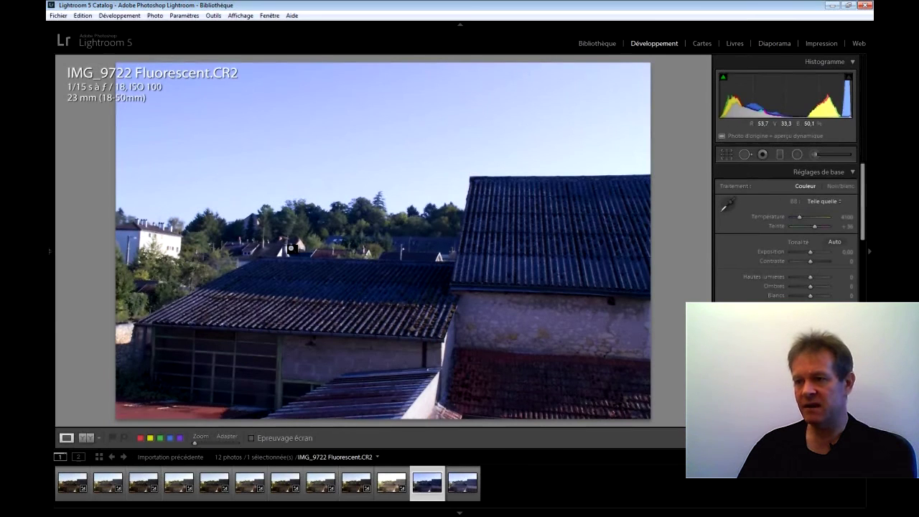
click(727, 205)
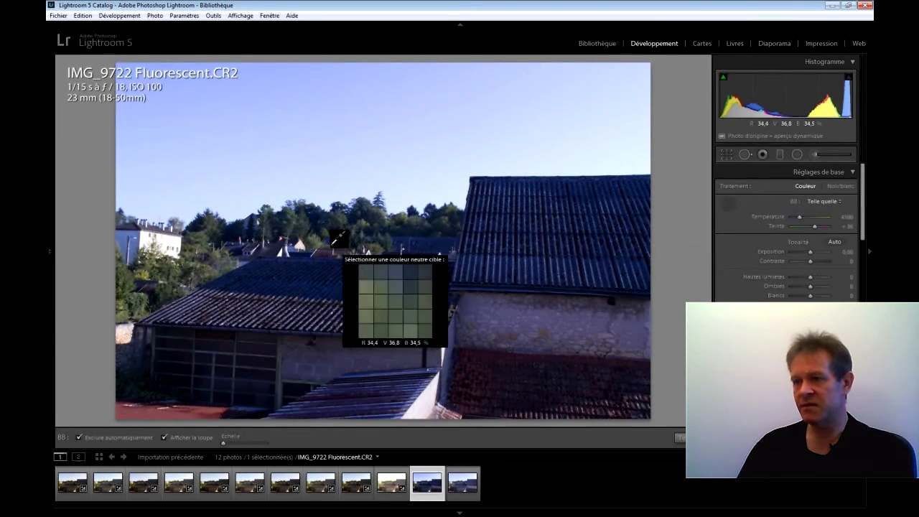
click(294, 248)
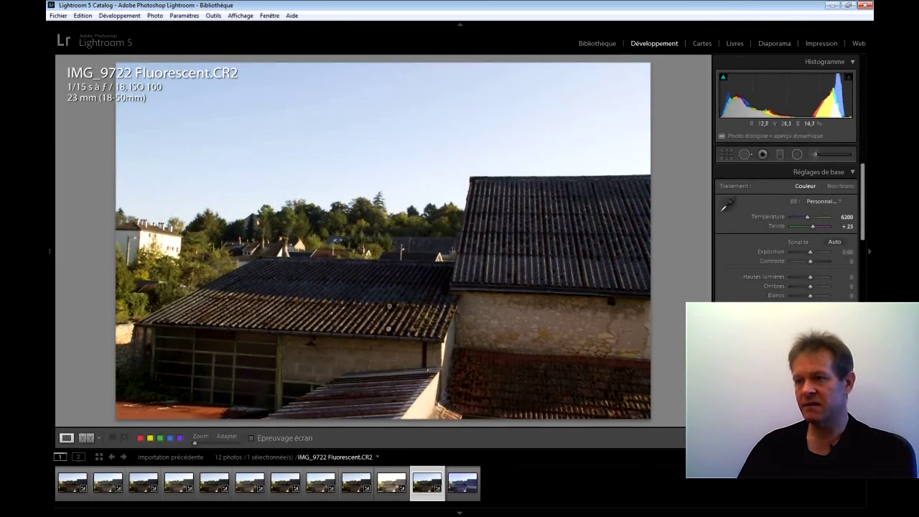
click(464, 497)
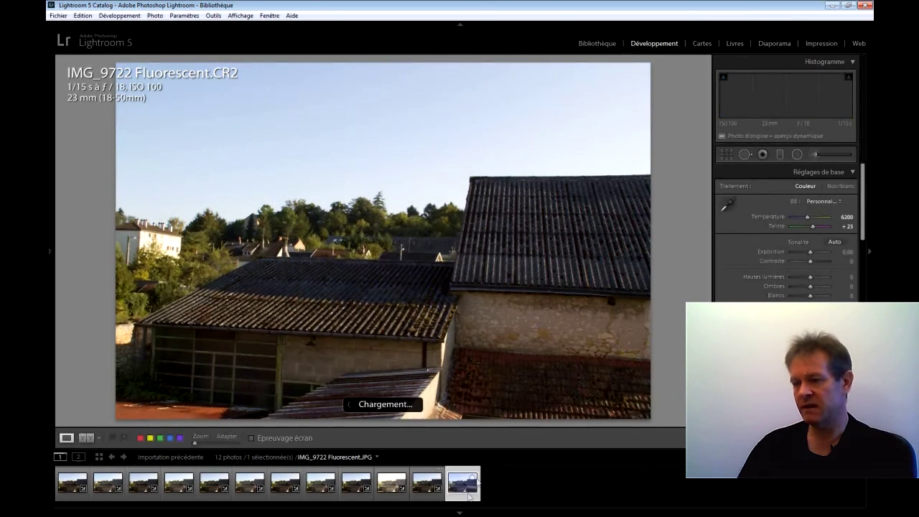
click(727, 206)
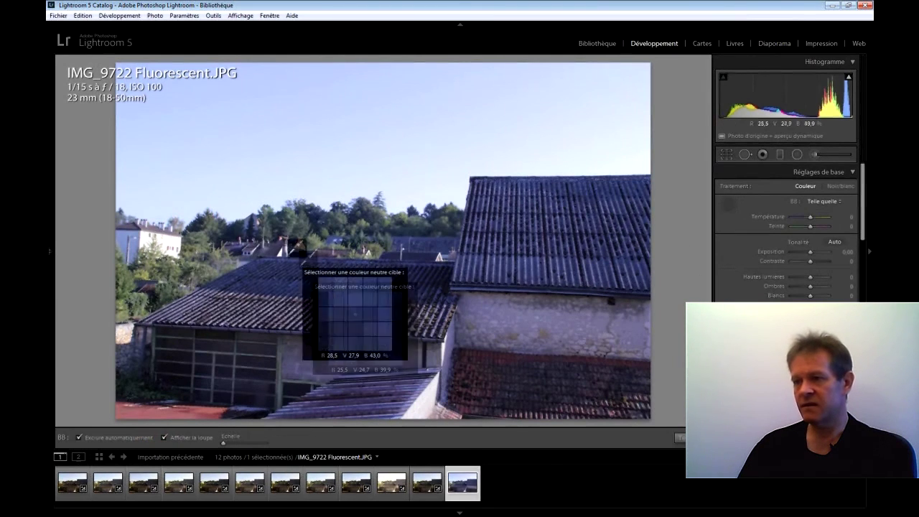
click(294, 249)
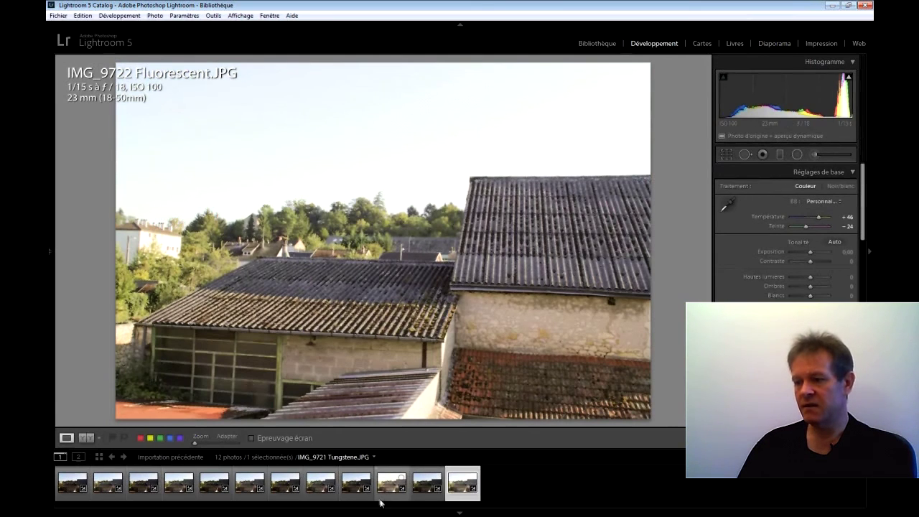
Review IMG_9721 Tungstene.JPG, and compare all the corrected photos in the Library grid with the side panel hidden and larger thumbnails.
click(388, 500)
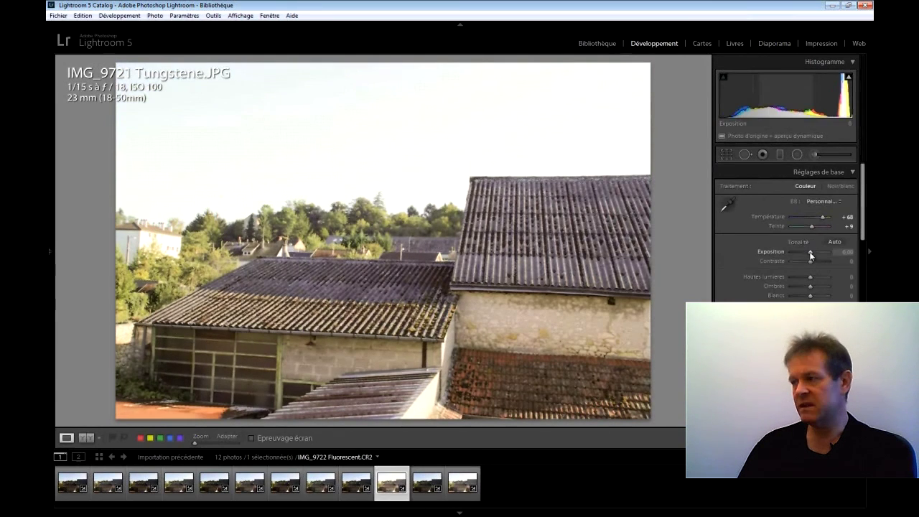
click(605, 45)
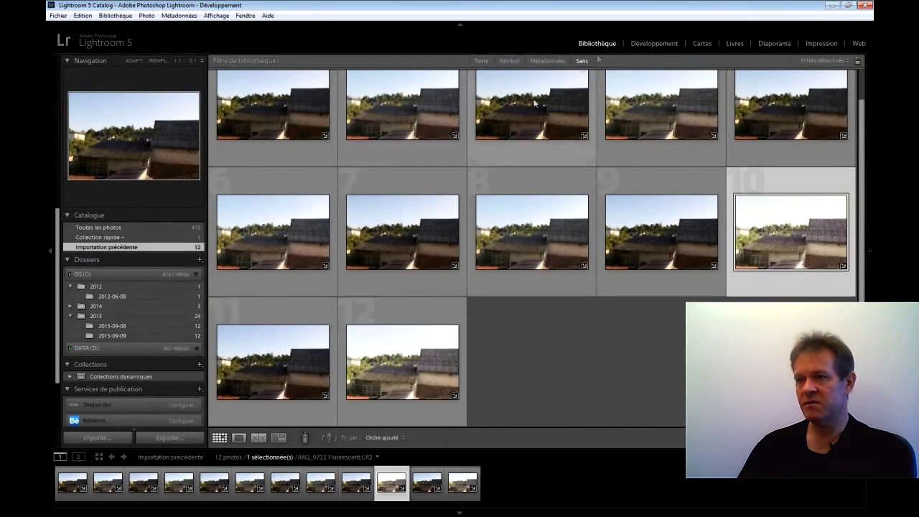
click(49, 252)
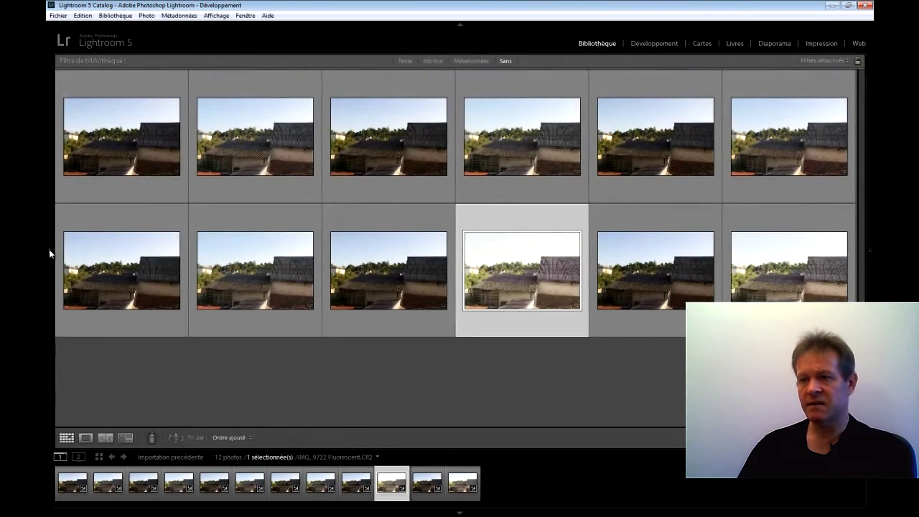
click(430, 392)
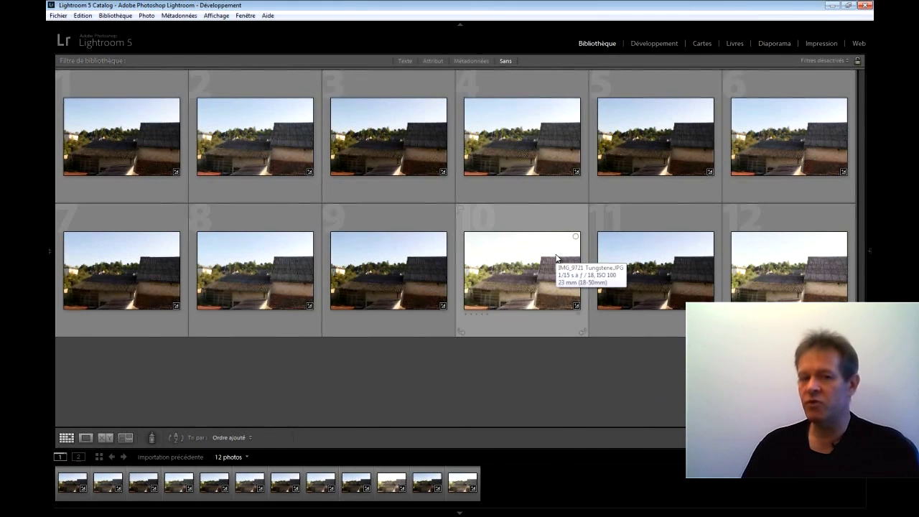
key(equal)
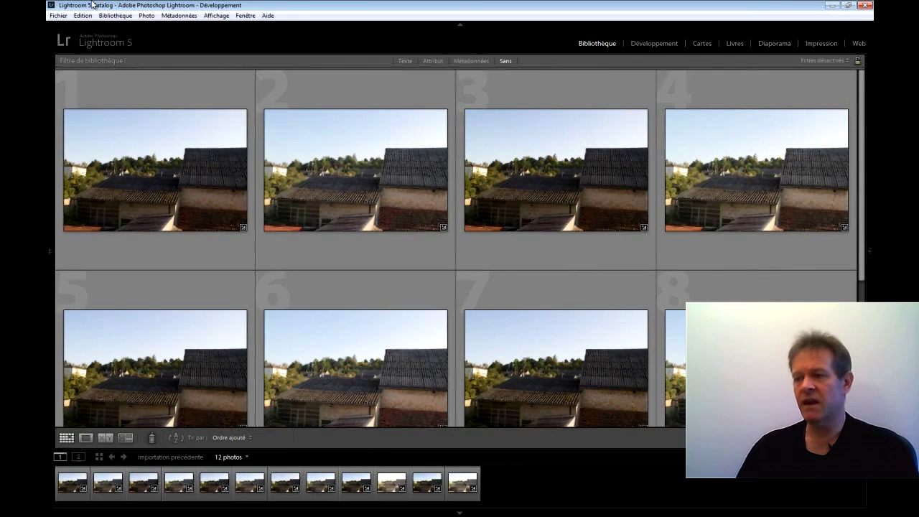